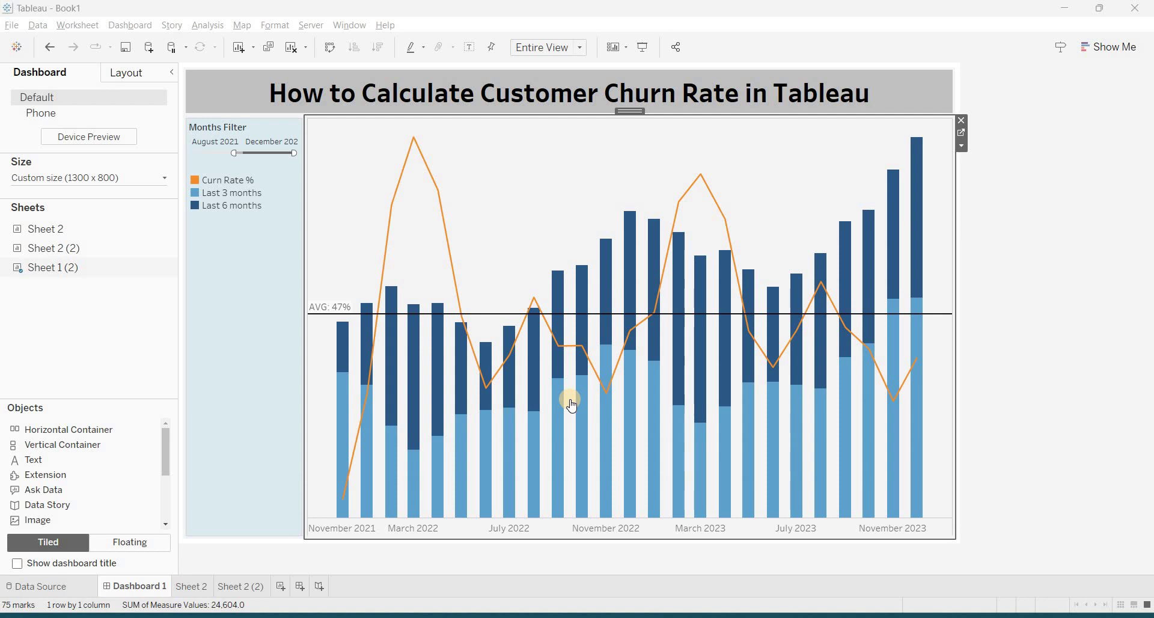
Delete the extra Sheet 2 (2) worksheet and clear the Data pane search box.
{"action": "left_click", "coordinate": [235, 590]}
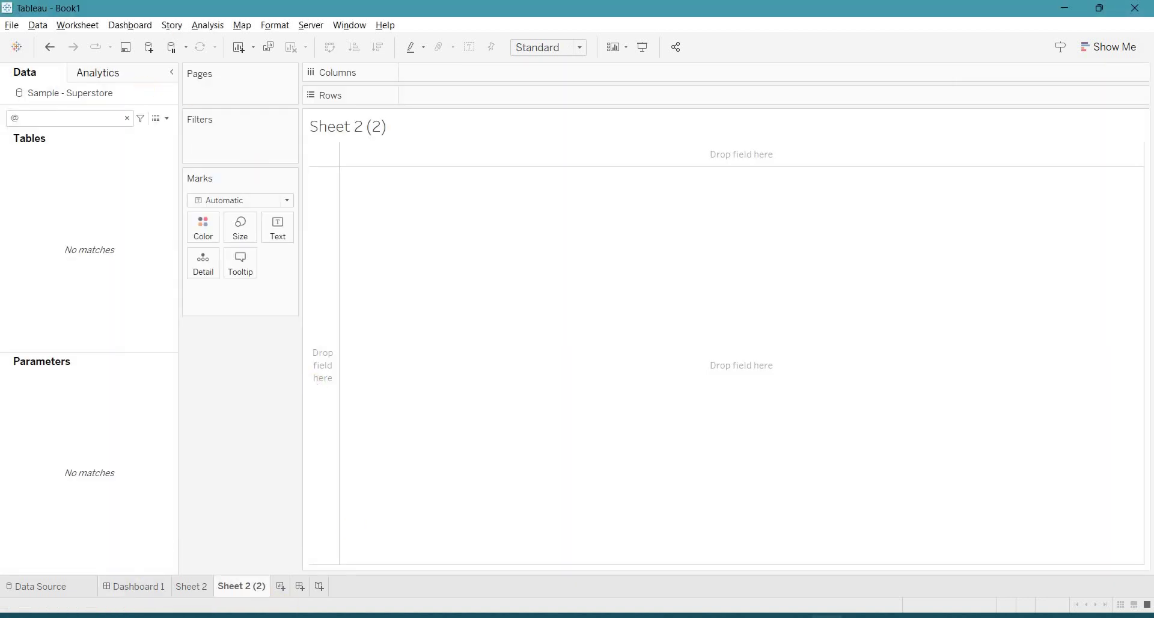
{"action": "key", "text": "ctrl+shift+Tab"}
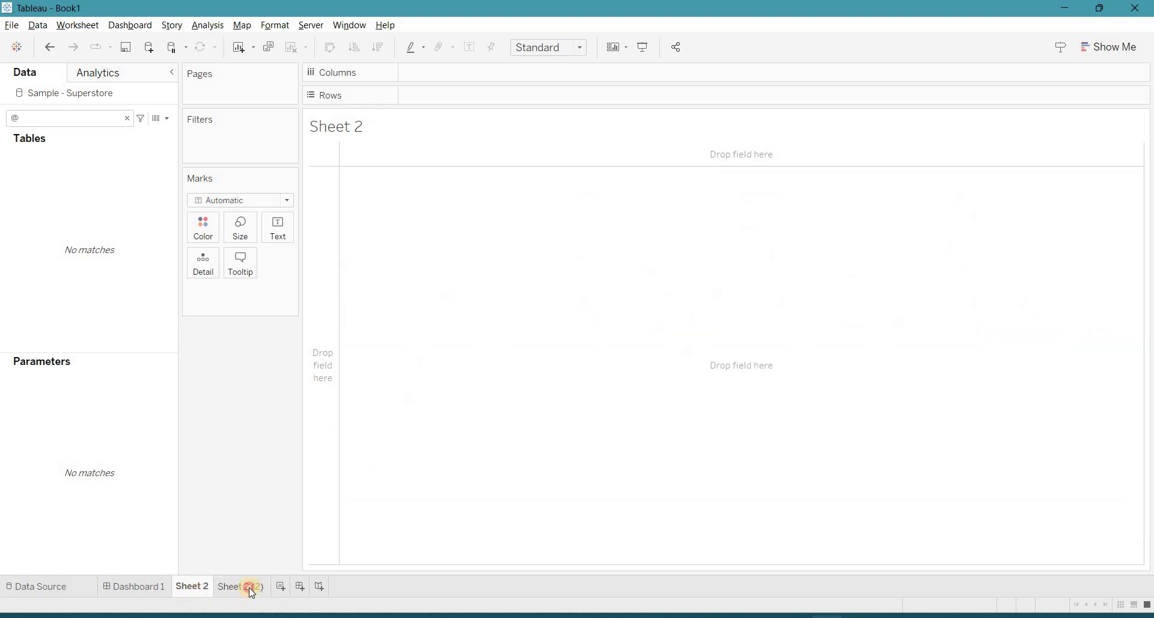
{"action": "left_click", "coordinate": [252, 590]}
{"action": "right_click", "coordinate": [251, 589]}
{"action": "left_click", "coordinate": [281, 440]}
{"action": "left_click", "coordinate": [126, 119]}
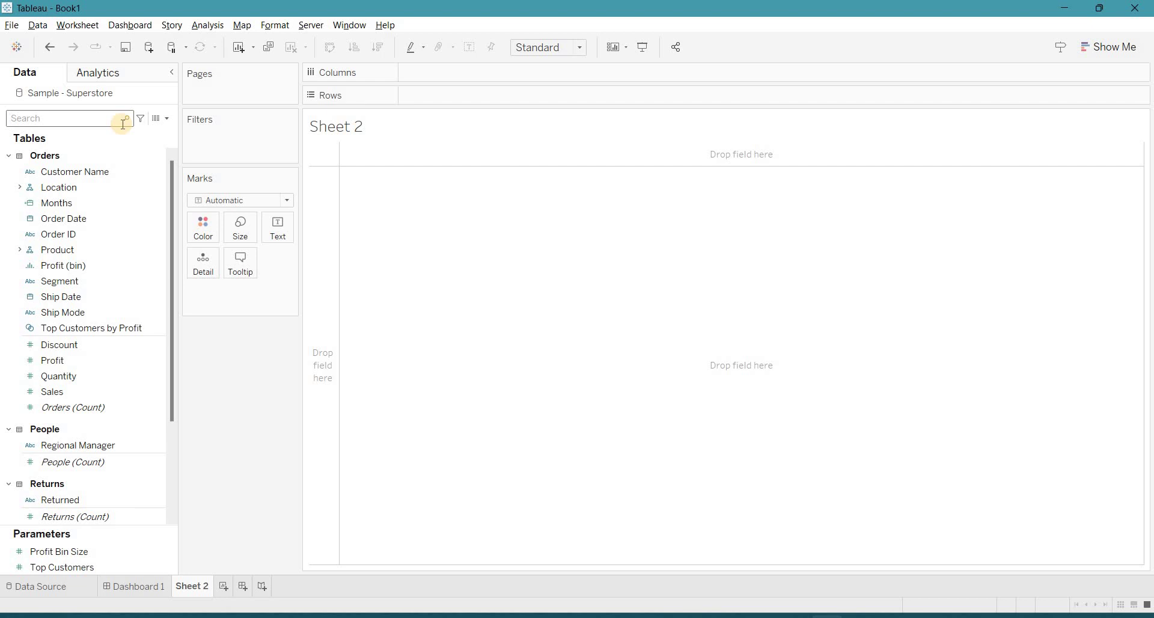
{"action": "type", "text": "ord"}
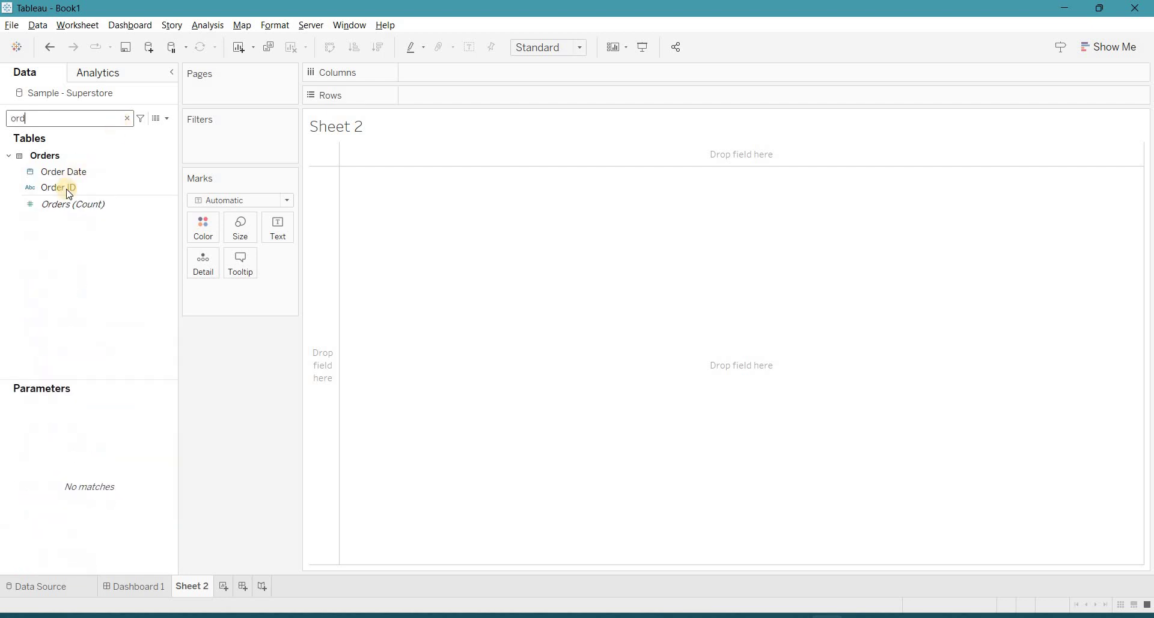
{"action": "left_click", "coordinate": [83, 188]}
{"action": "left_click", "coordinate": [101, 169]}
{"action": "right_click", "coordinate": [101, 169]}
{"action": "mouse_move", "coordinate": [222, 251]}
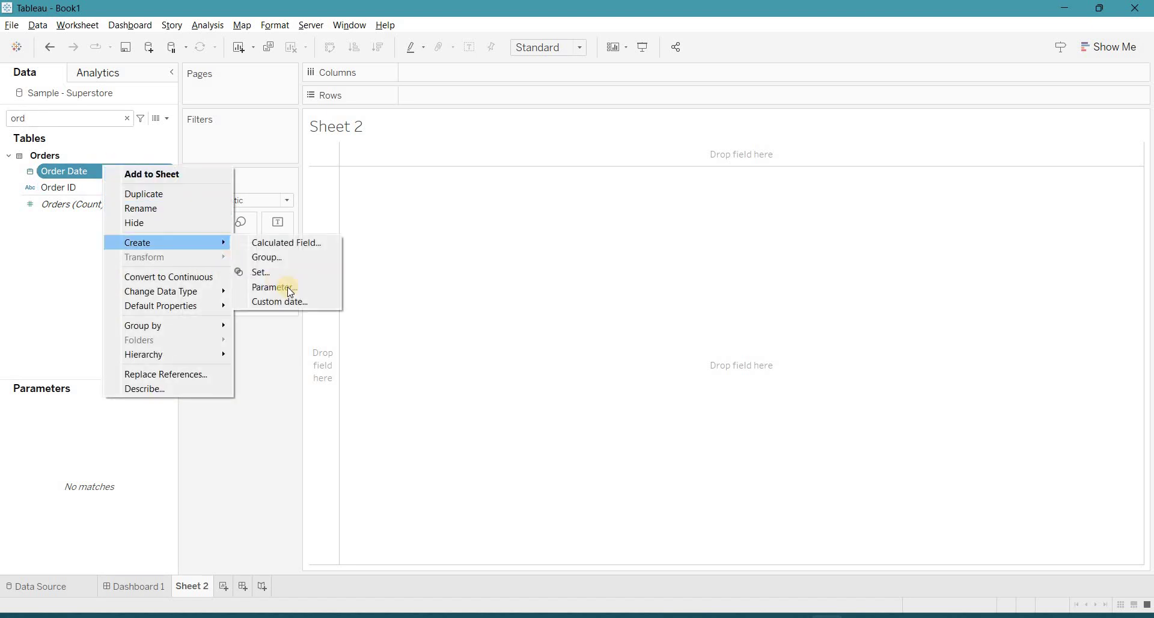
{"action": "left_click", "coordinate": [302, 299]}
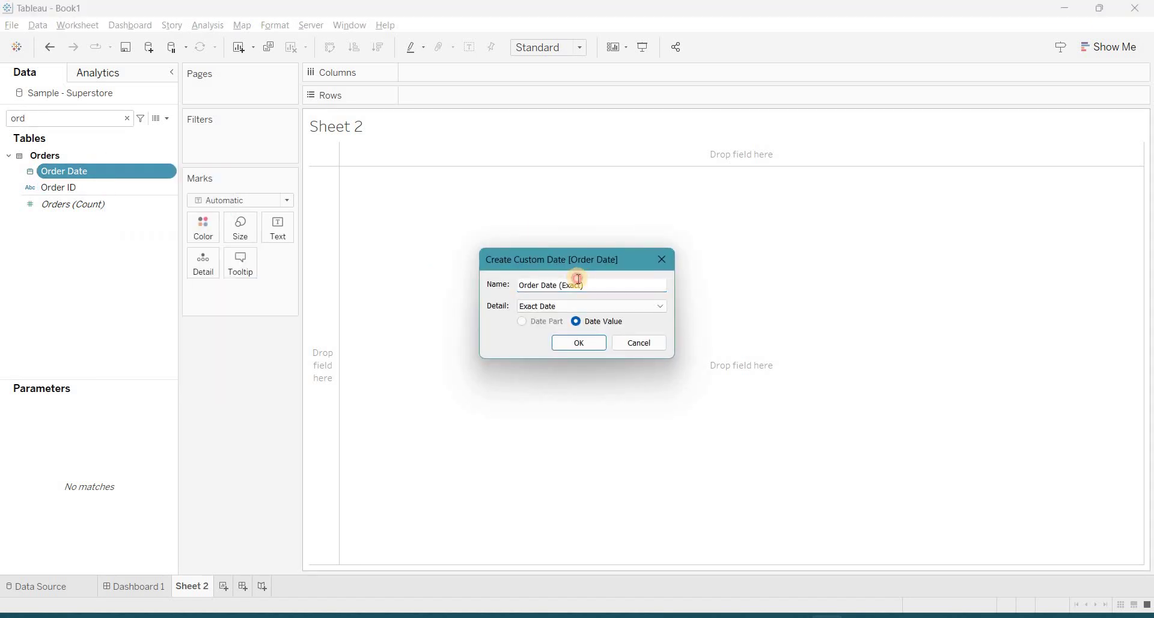
{"action": "triple_click", "coordinate": [579, 280]}
{"action": "type", "text": "@Month"}
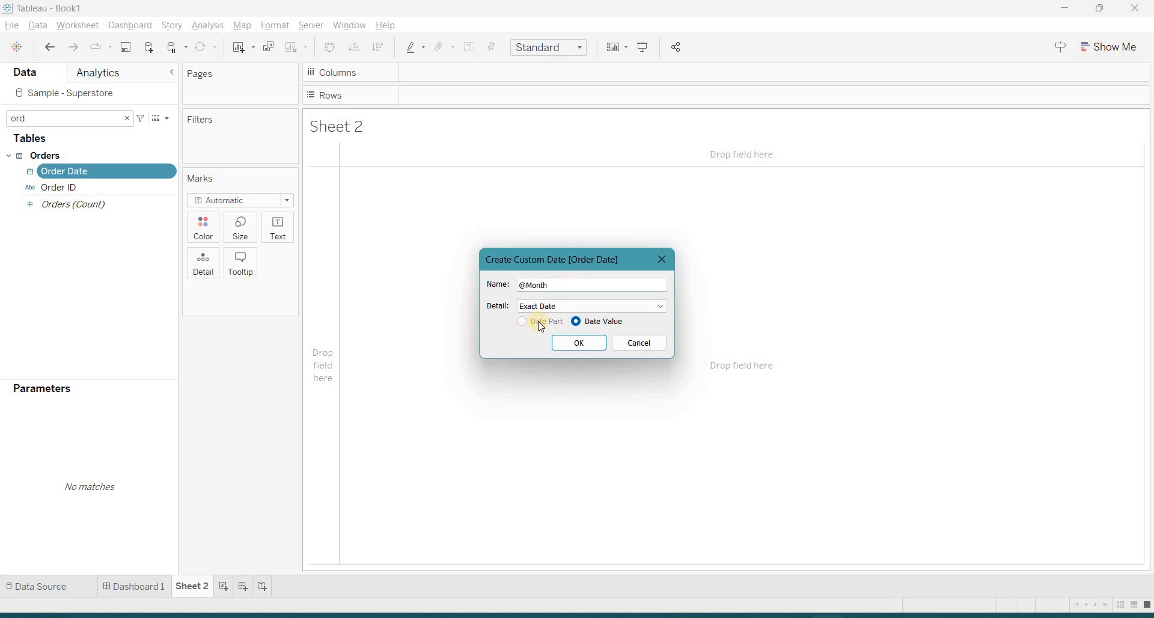
{"action": "left_click", "coordinate": [541, 307]}
{"action": "left_click", "coordinate": [547, 346]}
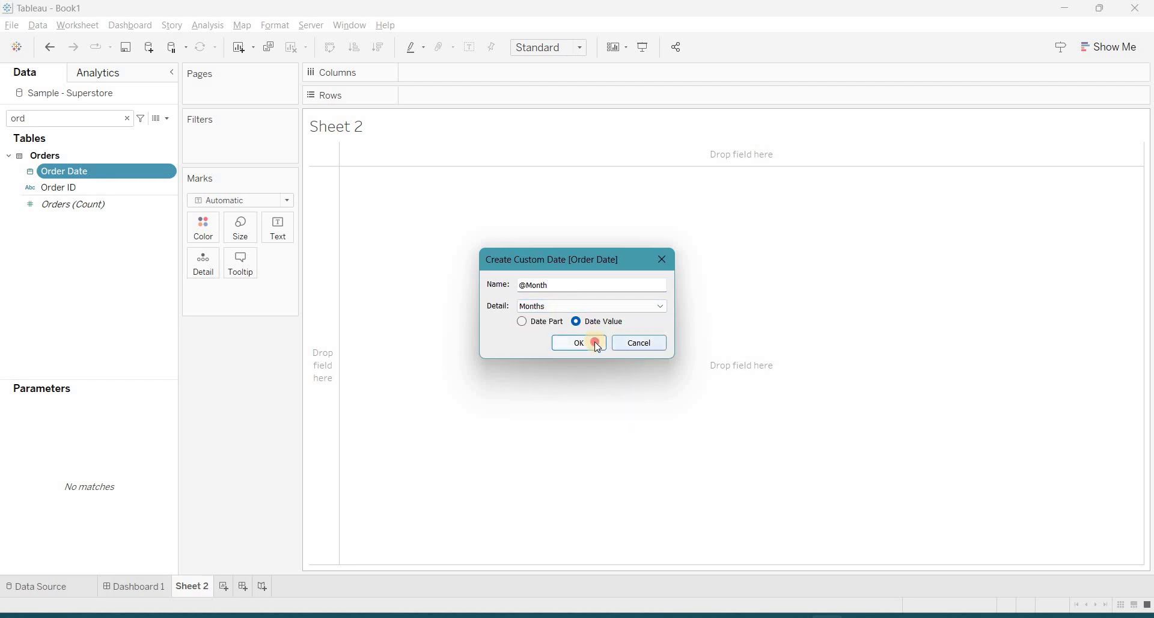
{"action": "left_click", "coordinate": [594, 343]}
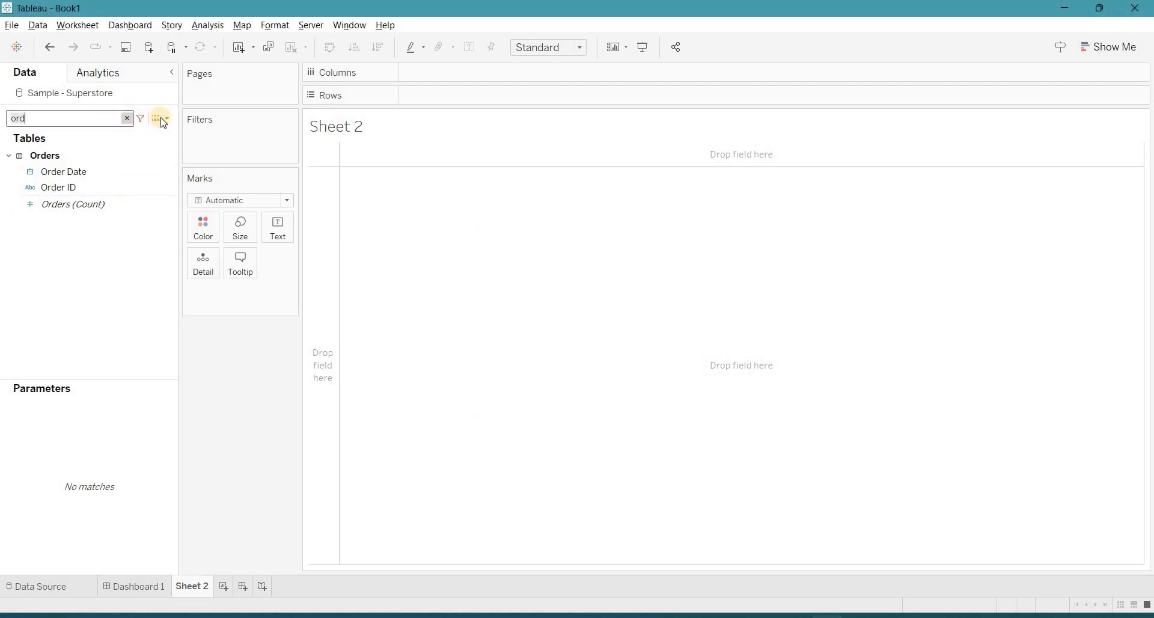
{"action": "left_click", "coordinate": [126, 118]}
{"action": "left_click", "coordinate": [167, 118]}
{"action": "left_click", "coordinate": [133, 136]}
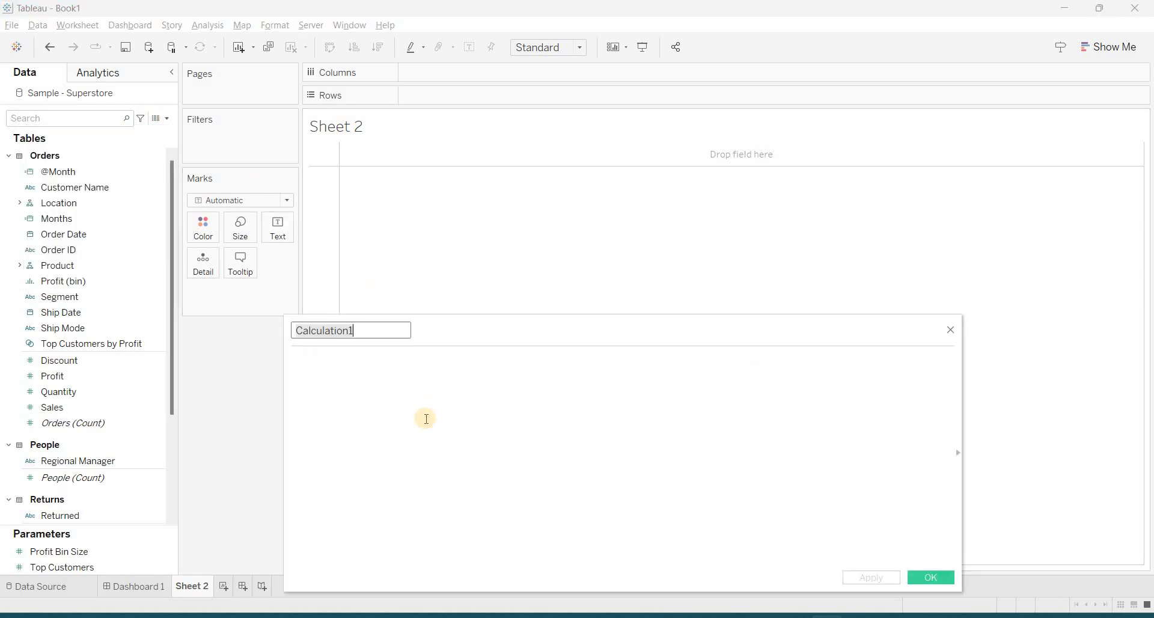
{"action": "type", "text": "@Lasts"}
{"action": "key", "text": "BackSpace"}
{"action": "key", "text": "BackSpace"}
{"action": "key", "text": "BackSpace"}
{"action": "key", "text": "BackSpace"}
{"action": "key", "text": "BackSpace"}
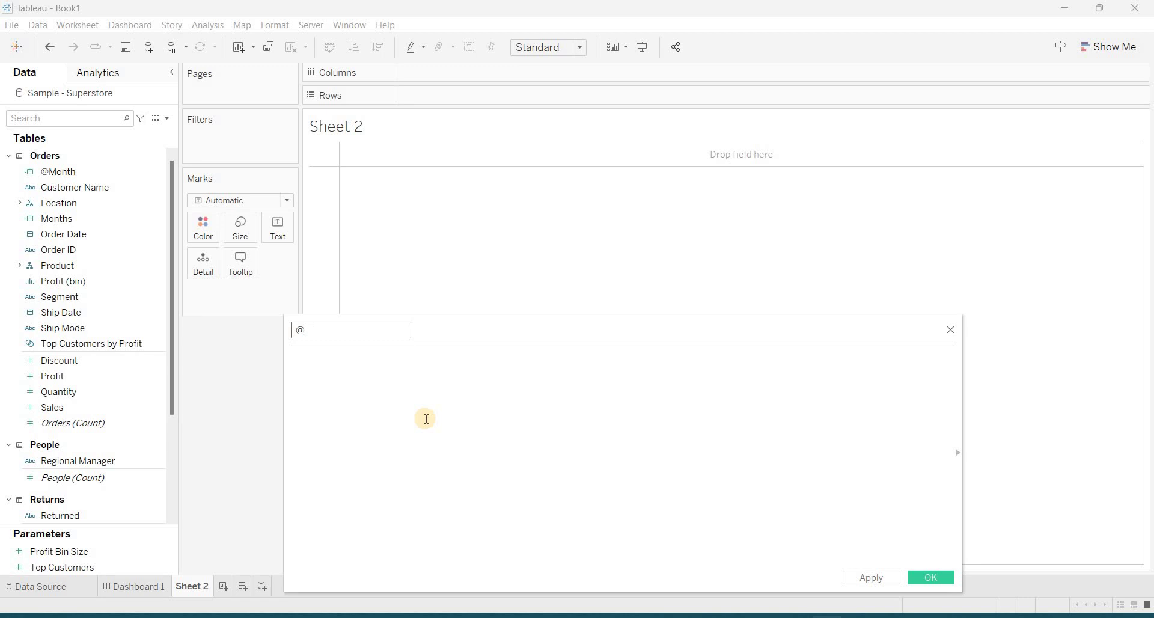
{"action": "type", "text": "Last 3 Months"}
{"action": "key", "text": "Tab"}
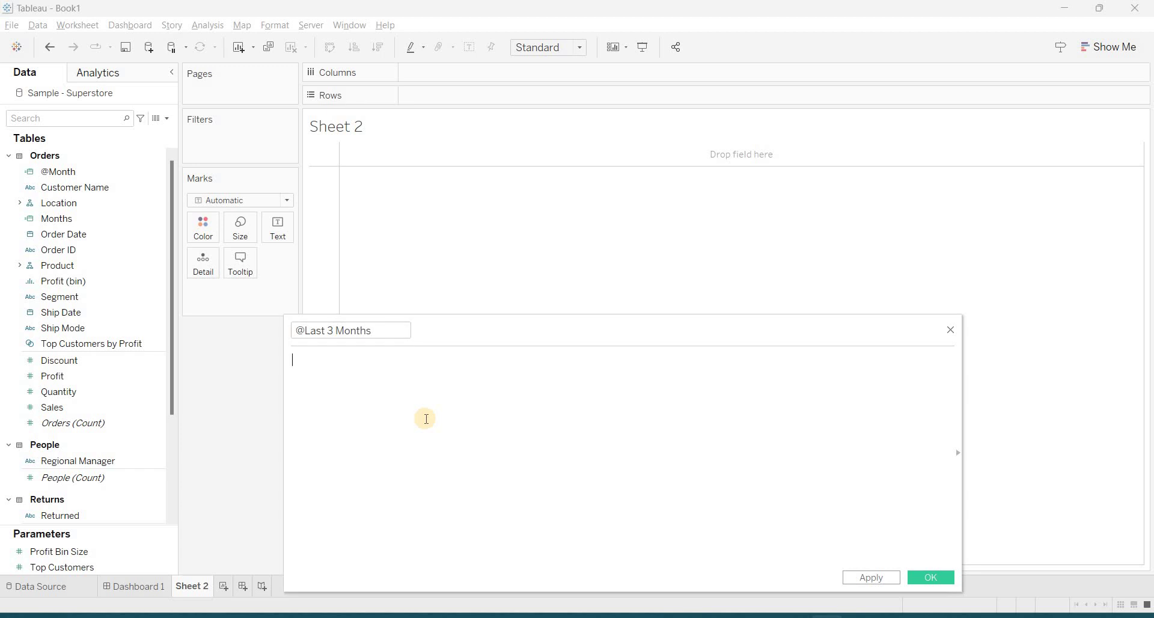
Enter the formula WINDOW_SUM(COUNTD([Customer Name]),-2,0).
{"action": "type", "text": "wind"}
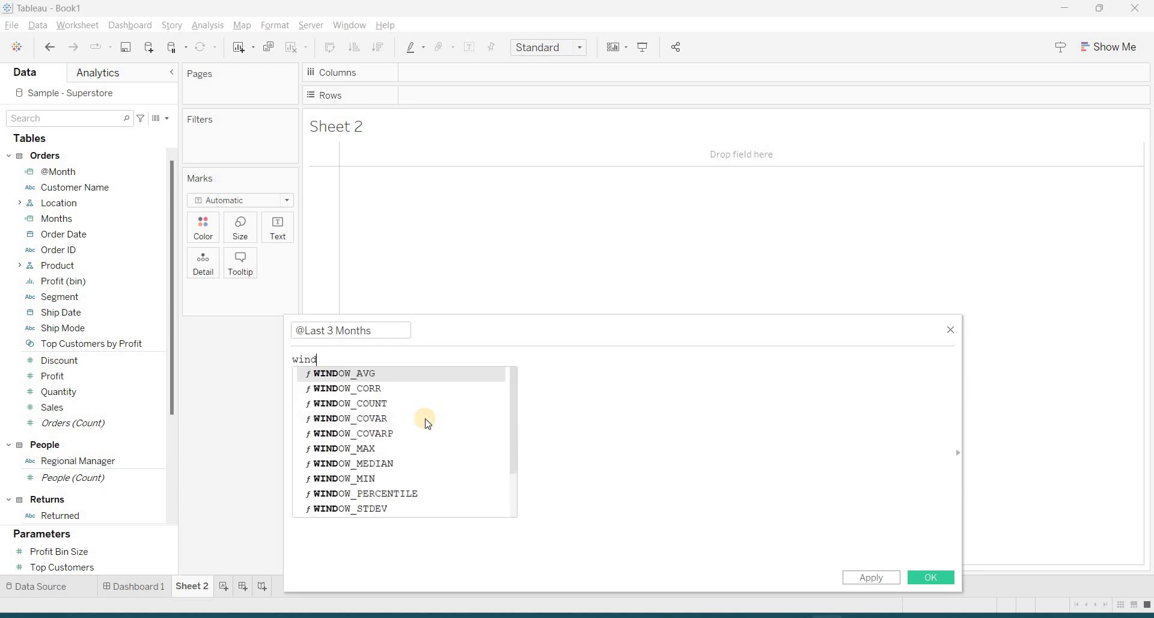
{"action": "type", "text": "ow_s"}
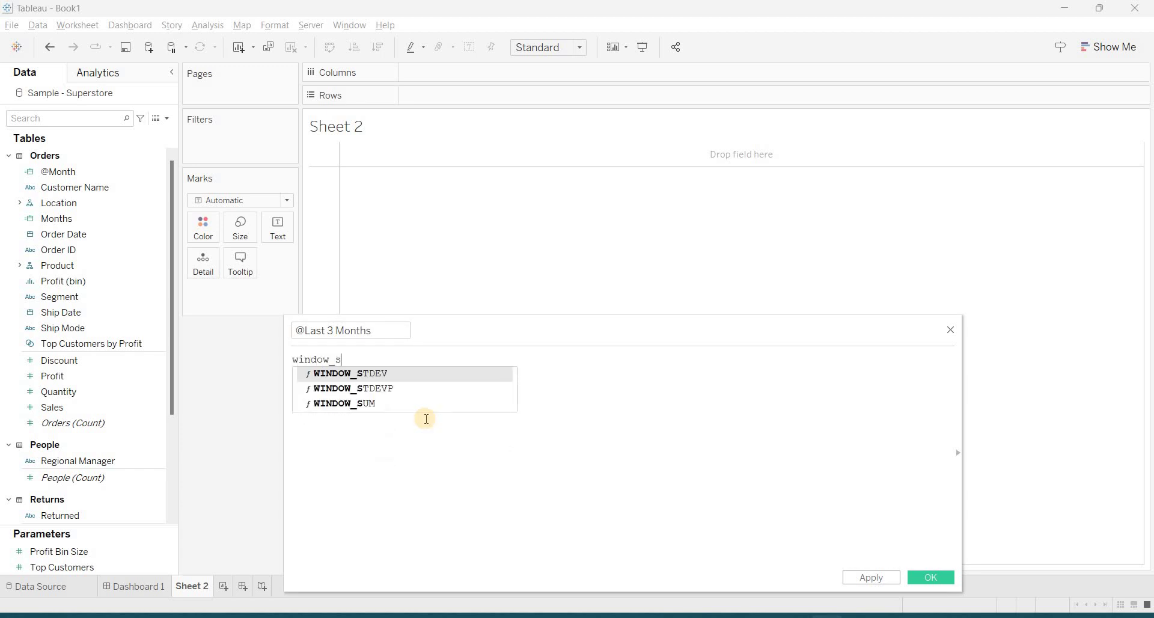
{"action": "key", "text": "Down"}
{"action": "key", "text": "Down"}
{"action": "key", "text": "Return"}
{"action": "type", "text": "co"}
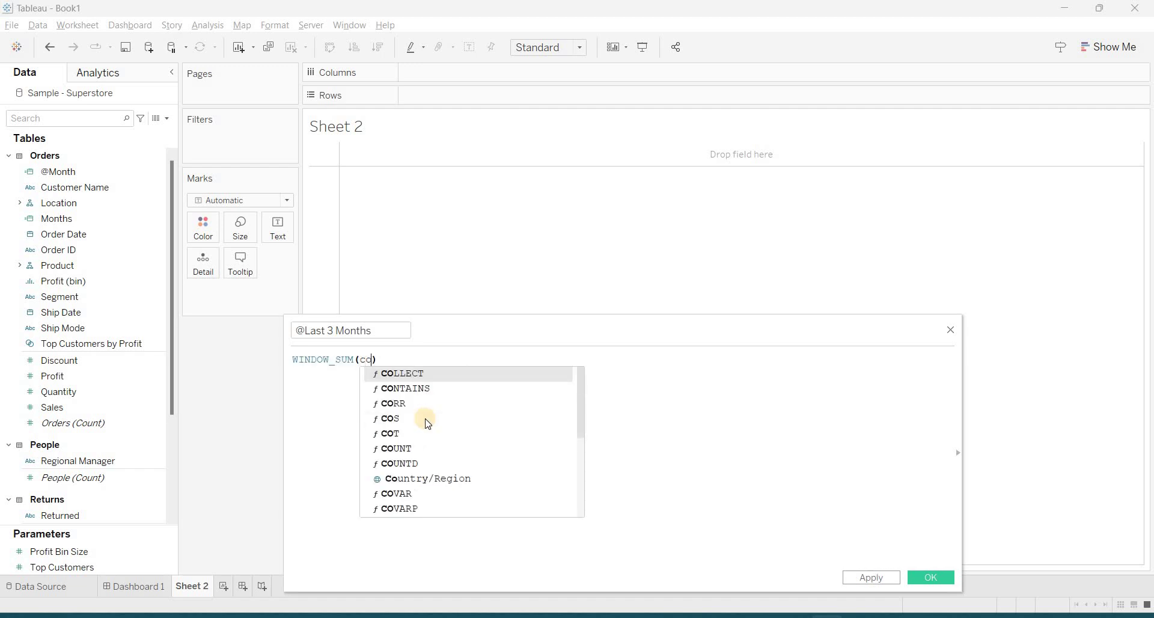
{"action": "type", "text": "un"}
{"action": "key", "text": "Down"}
{"action": "key", "text": "Return"}
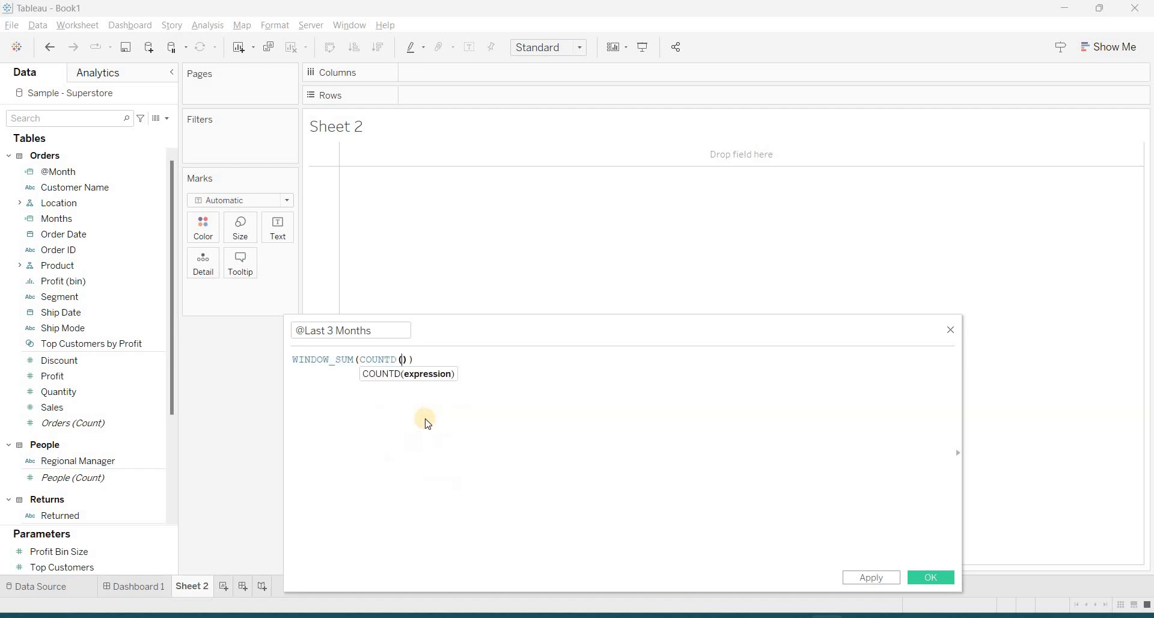
{"action": "type", "text": "cus"}
{"action": "key", "text": "Return"}
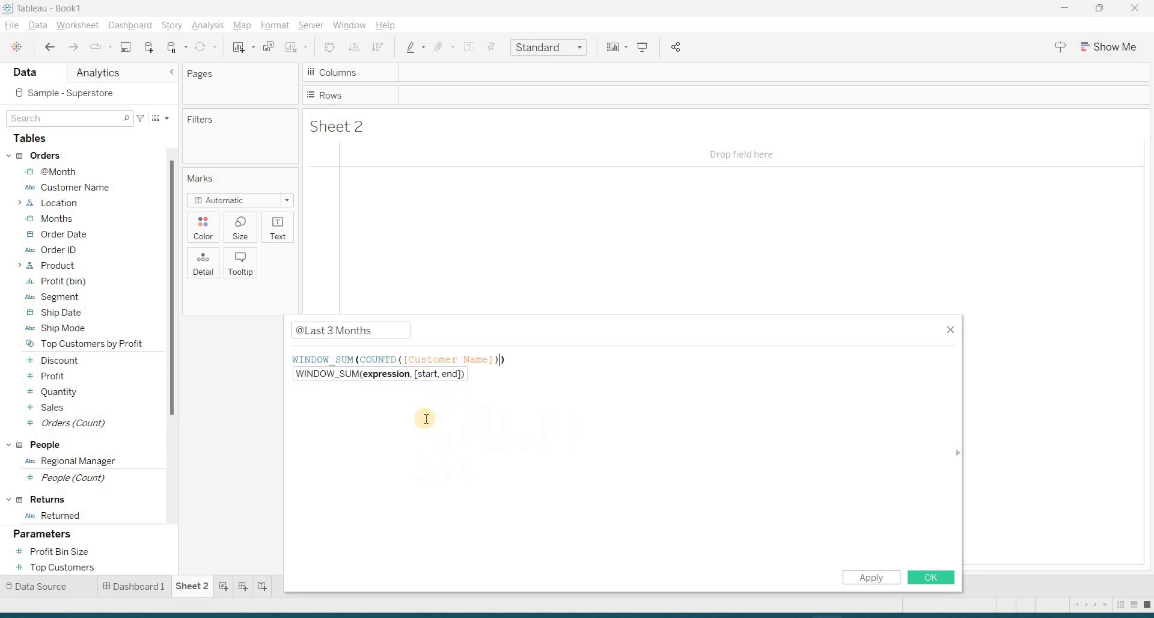
{"action": "type", "text": ","}
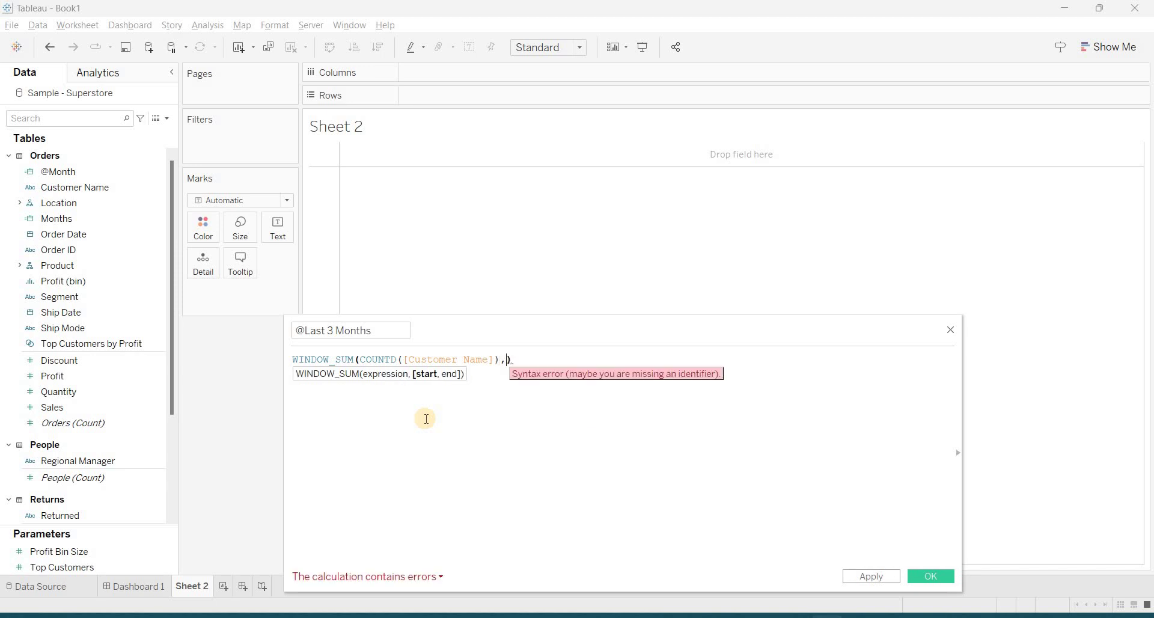
{"action": "type", "text": "-2,0"}
{"action": "key", "text": "End"}
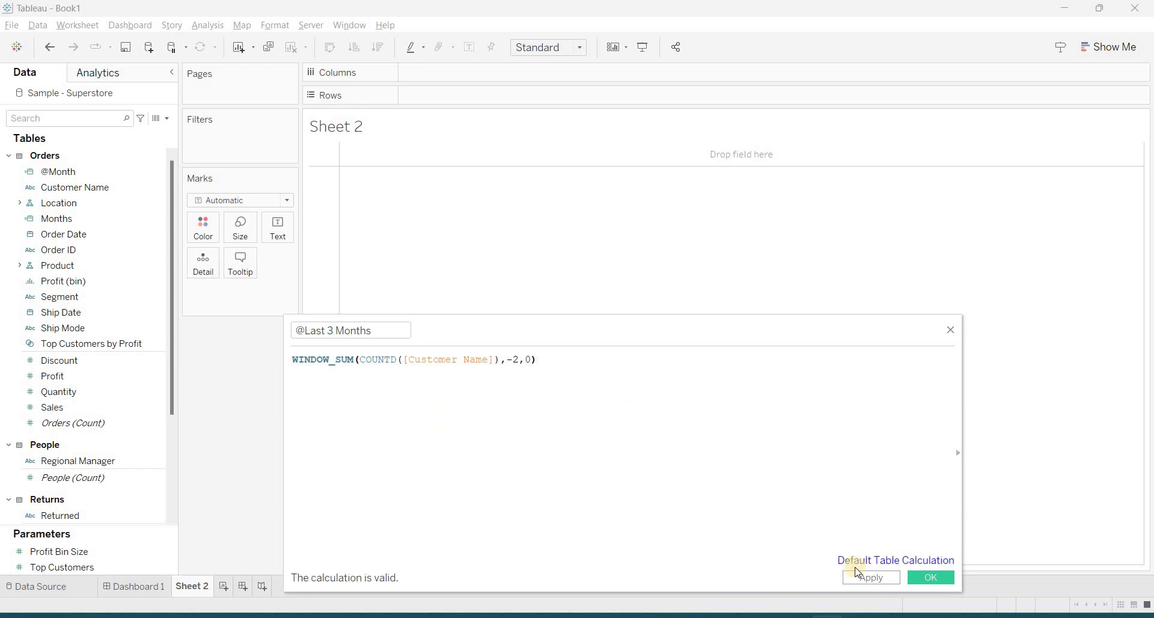
{"action": "left_click", "coordinate": [929, 577]}
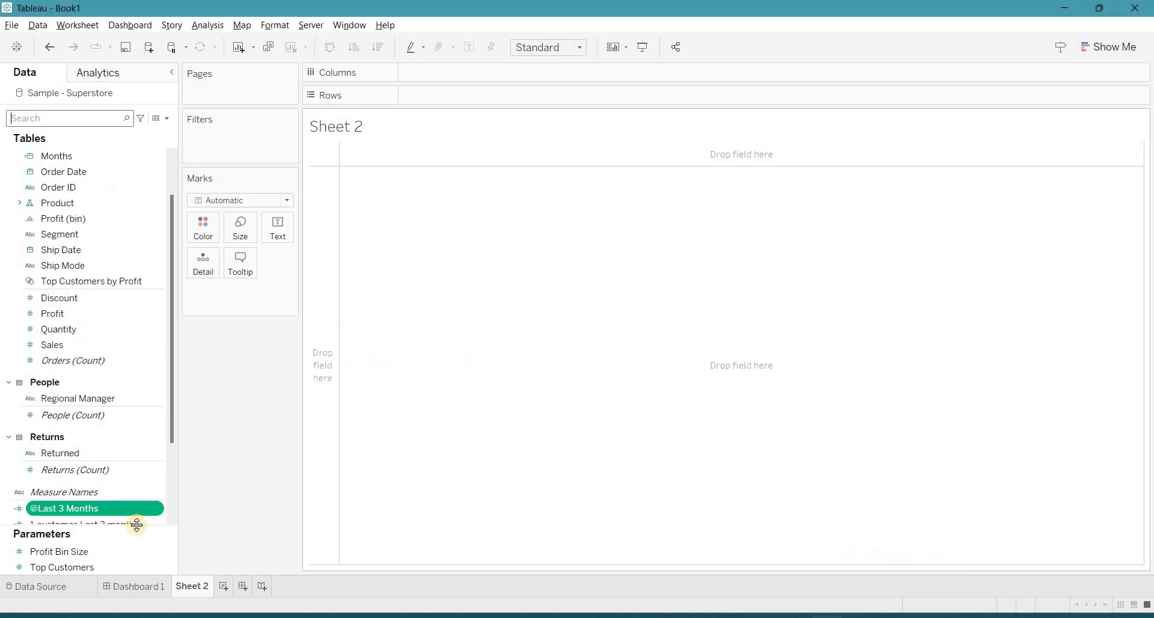
{"action": "right_click", "coordinate": [110, 509]}
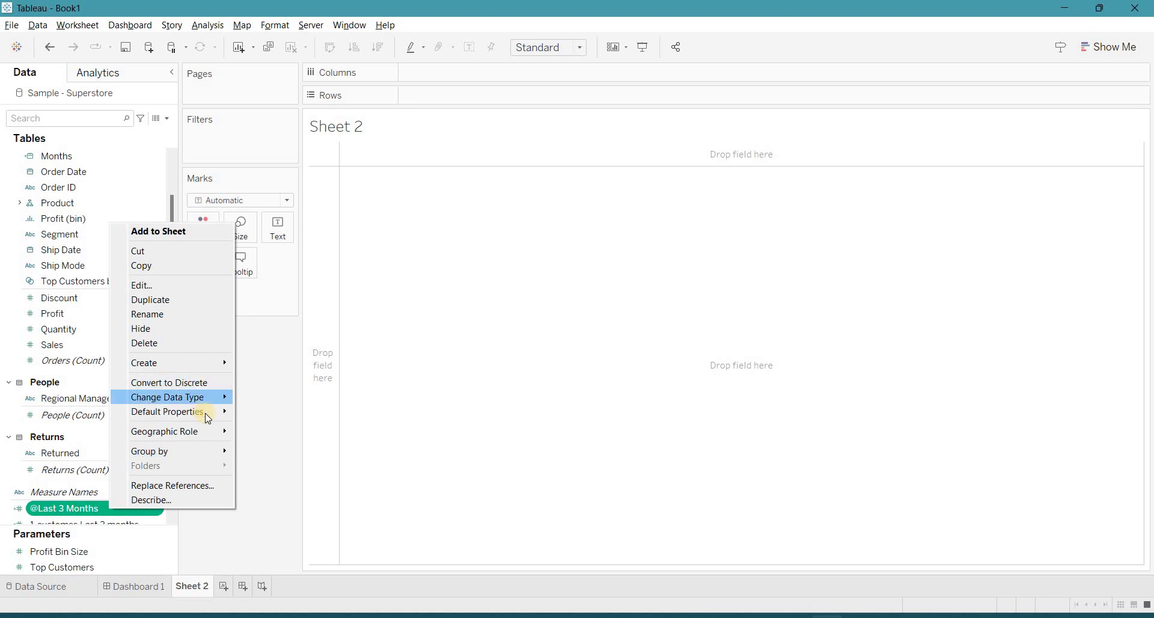
{"action": "mouse_move", "coordinate": [204, 413]}
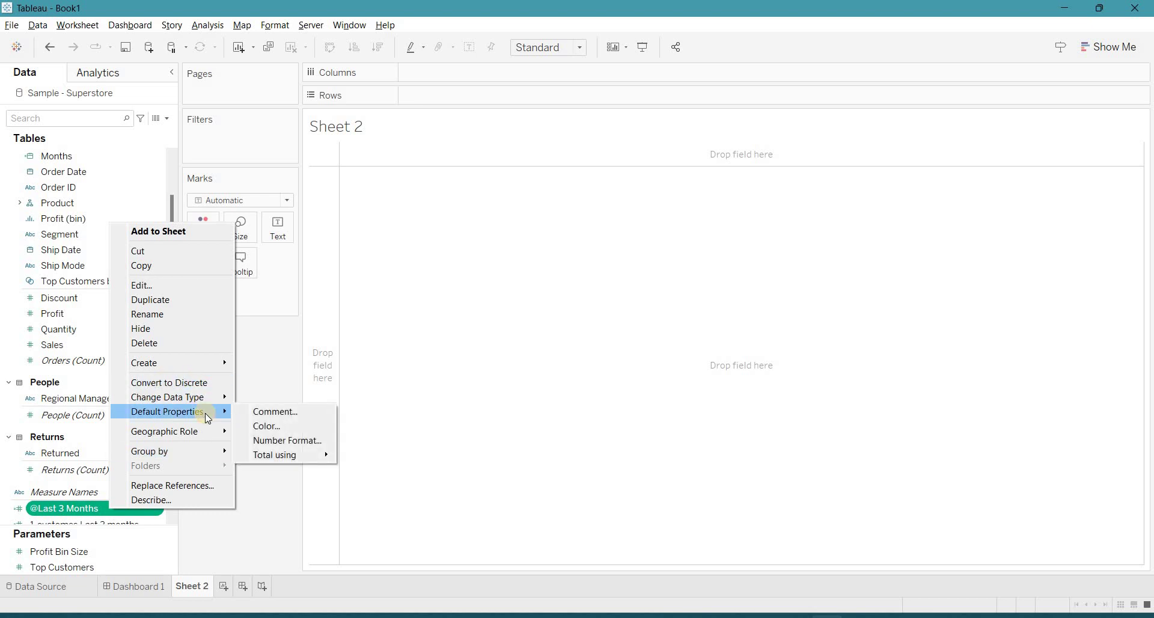
{"action": "left_click", "coordinate": [180, 299]}
{"action": "right_click", "coordinate": [120, 508]}
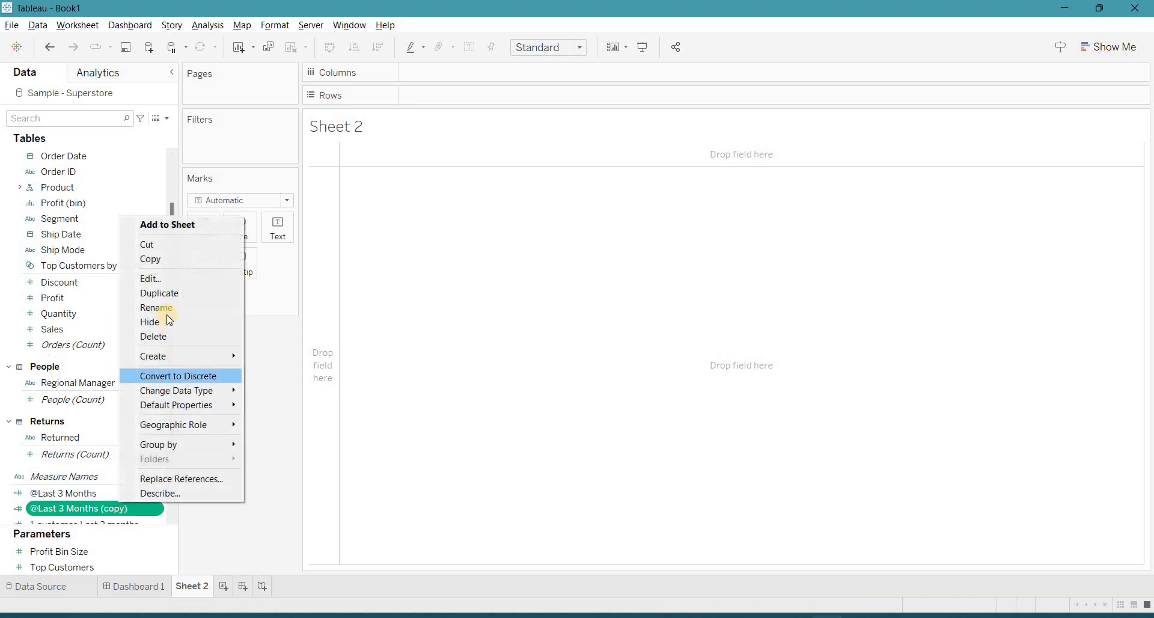
{"action": "left_click", "coordinate": [147, 278]}
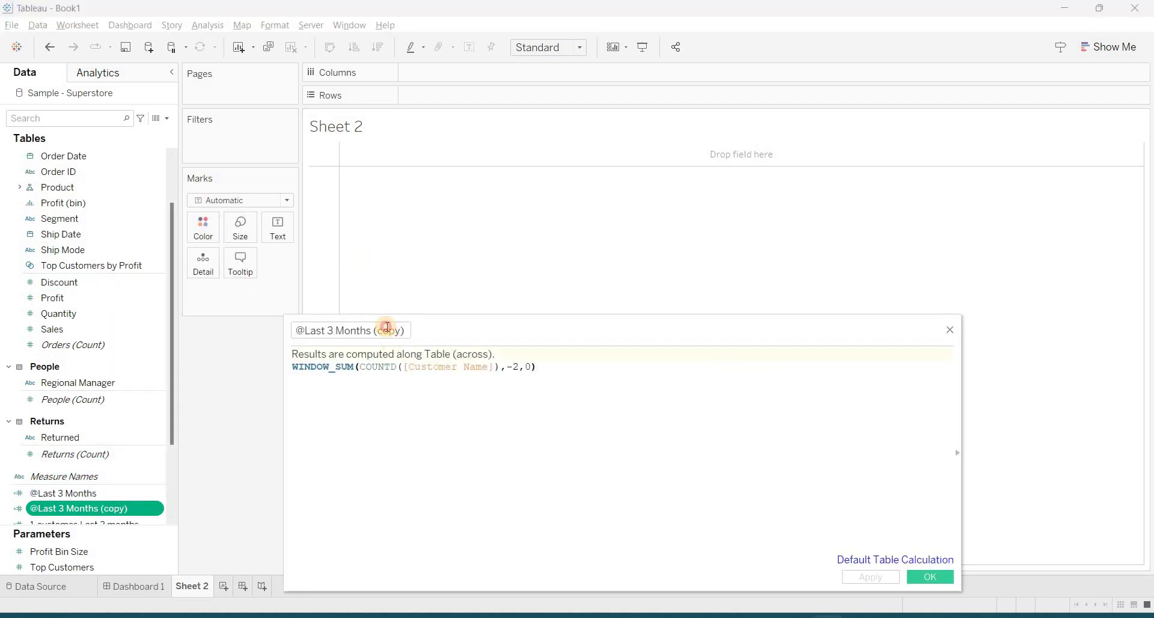
{"action": "left_click", "coordinate": [389, 330]}
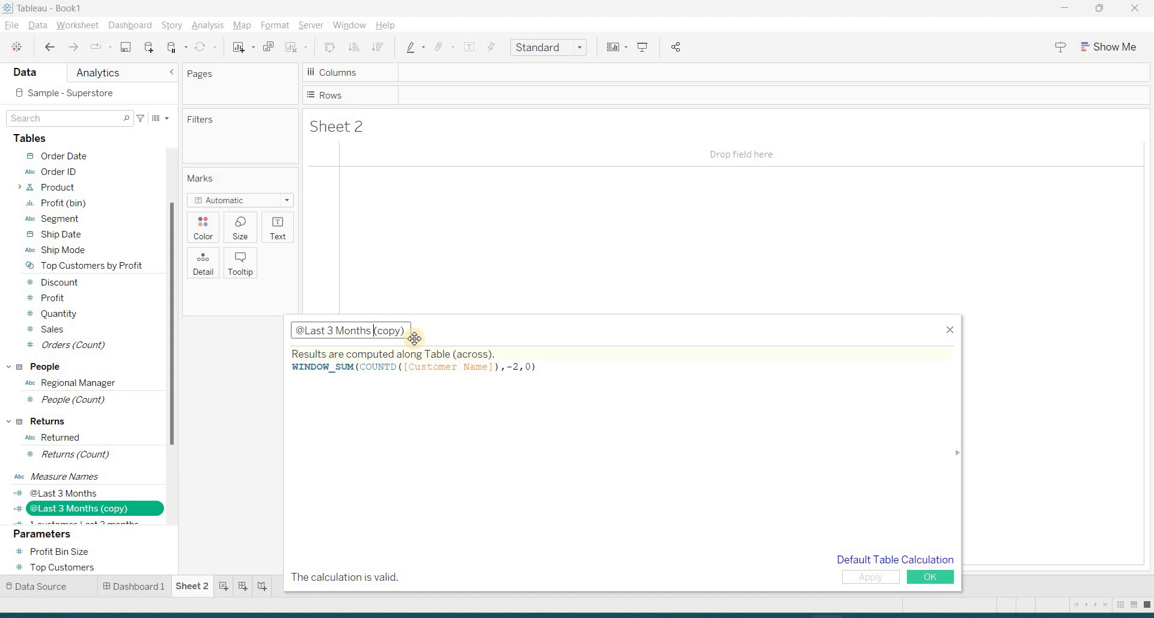
{"action": "key", "text": "Left"}
{"action": "key", "text": "shift+End"}
{"action": "key", "text": "Delete"}
{"action": "key", "text": "ctrl+Left"}
{"action": "key", "text": "ctrl+Left"}
{"action": "key", "text": "shift+Left"}
{"action": "type", "text": "^"}
{"action": "key", "text": "Tab"}
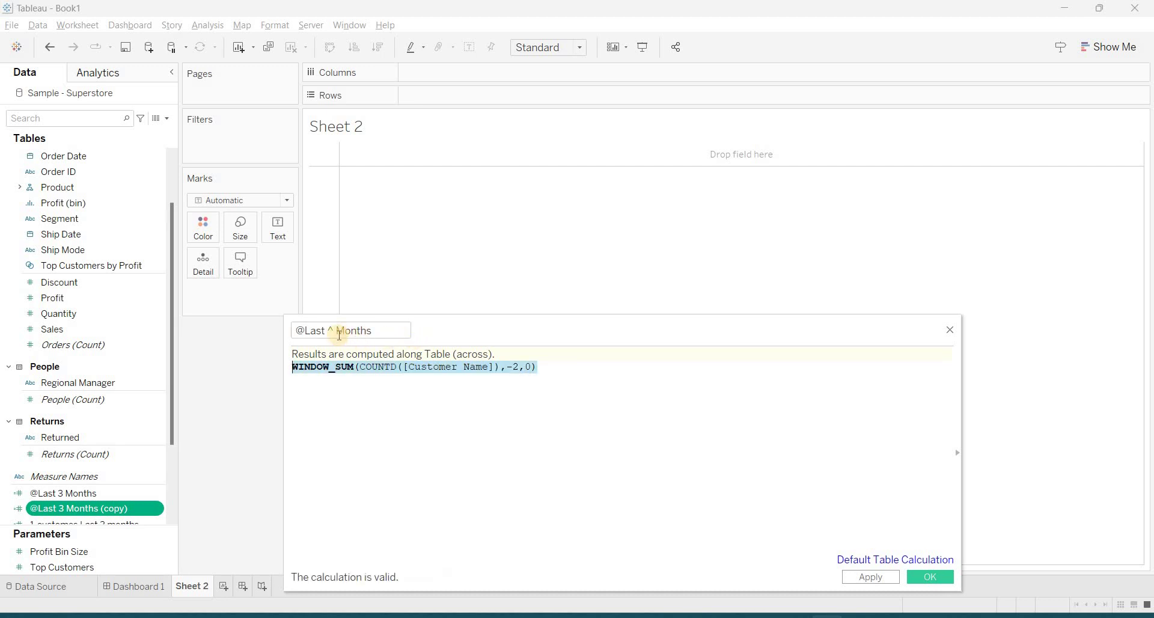
{"action": "left_click", "coordinate": [333, 331]}
{"action": "key", "text": "BackSpace"}
{"action": "type", "text": "6"}
{"action": "key", "text": "Right"}
{"action": "key", "text": "Left"}
{"action": "key", "text": "Left"}
{"action": "key", "text": "Left"}
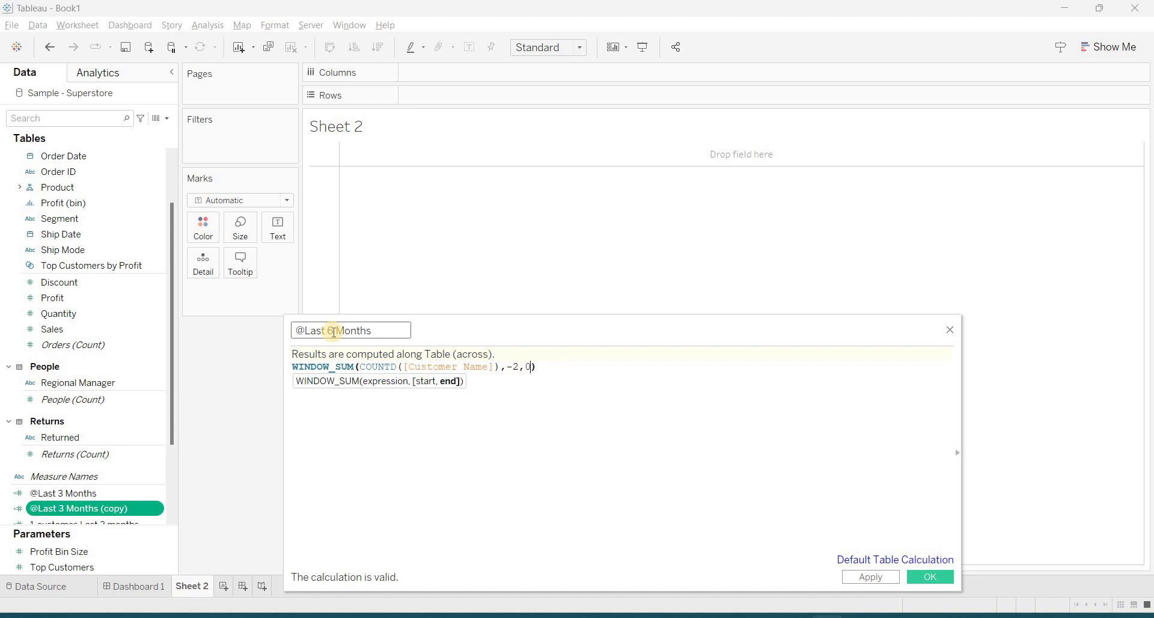
{"action": "key", "text": "shift+Left"}
{"action": "type", "text": "5"}
{"action": "left_click", "coordinate": [335, 331]}
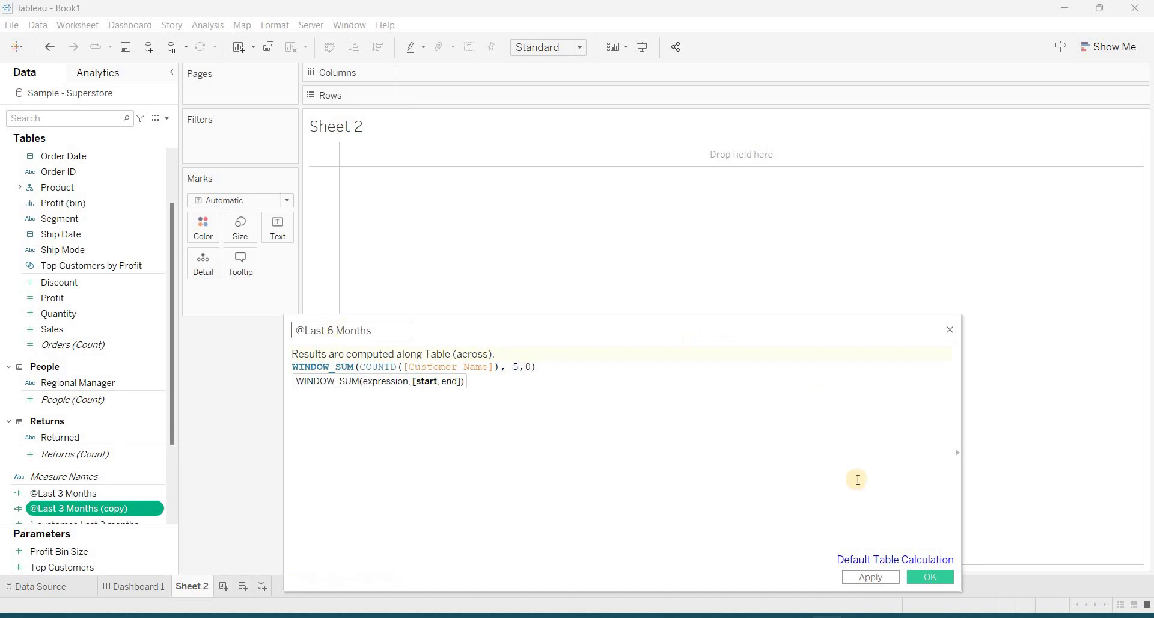
{"action": "left_click", "coordinate": [931, 576]}
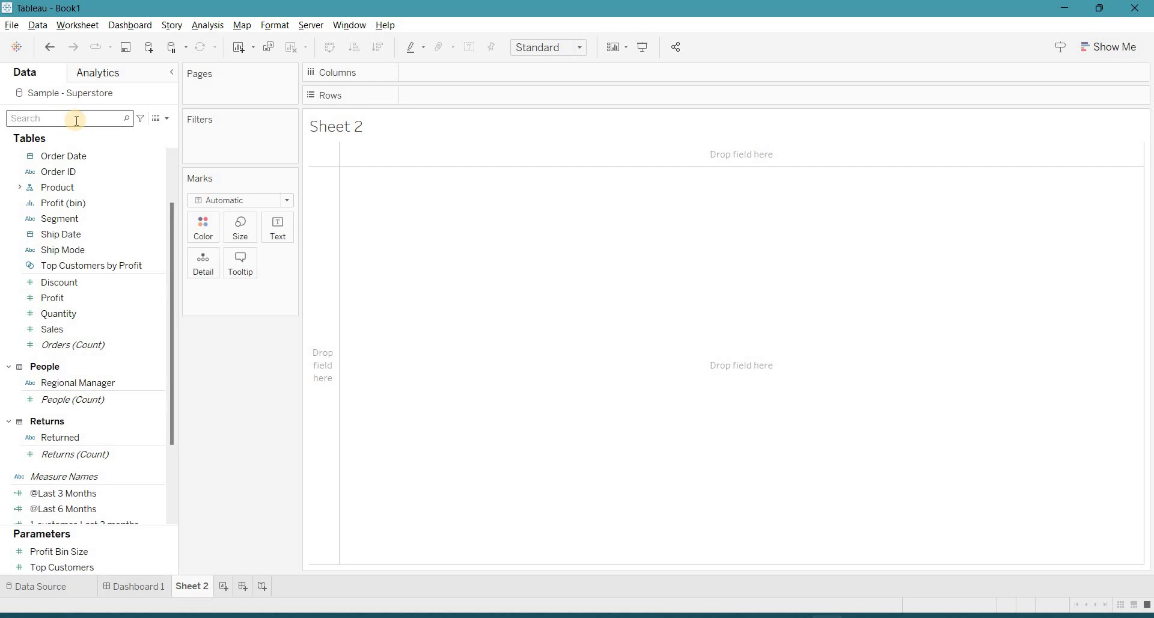
{"action": "left_click", "coordinate": [159, 118]}
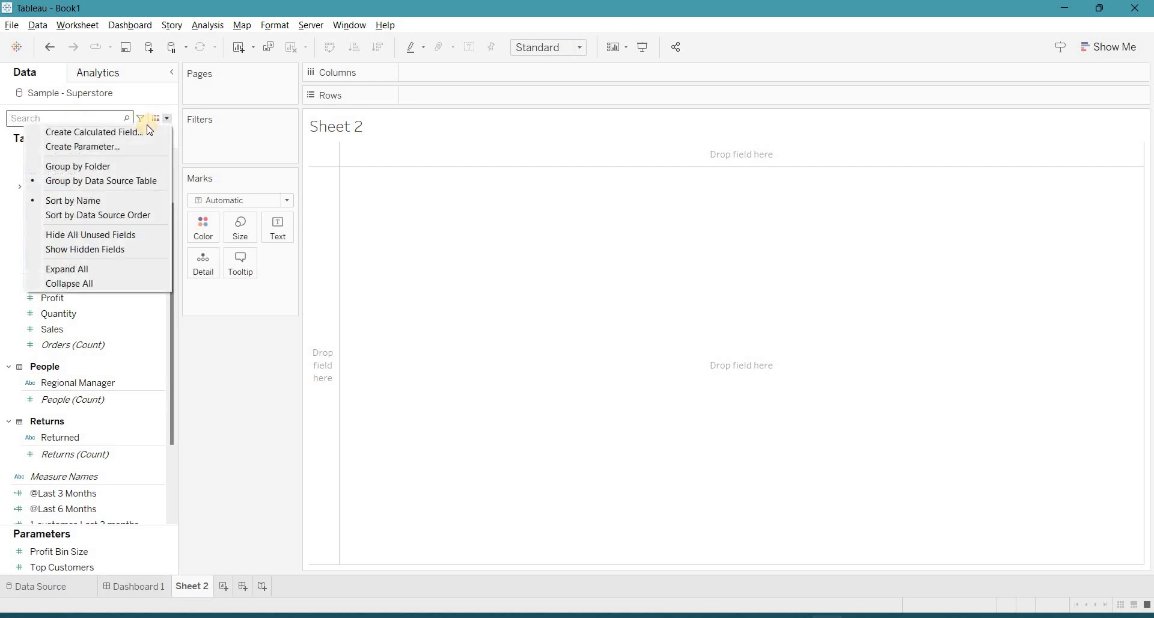
{"action": "left_click", "coordinate": [147, 132]}
{"action": "type", "text": "@Churn Rate"}
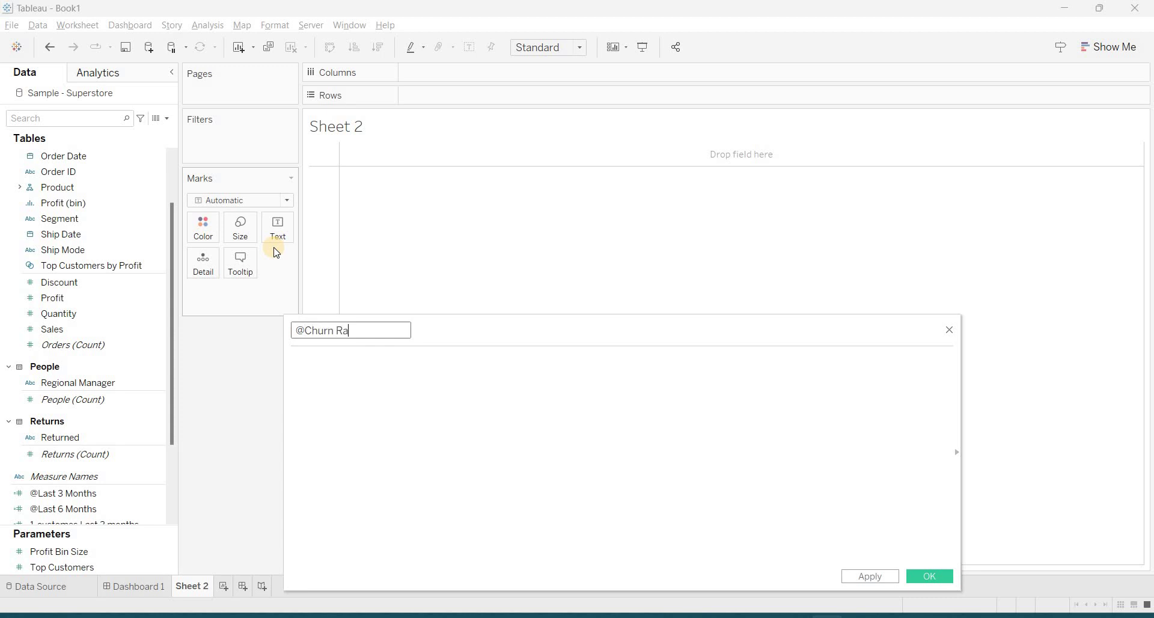
{"action": "key", "text": "Tab"}
{"action": "type", "text": "()"}
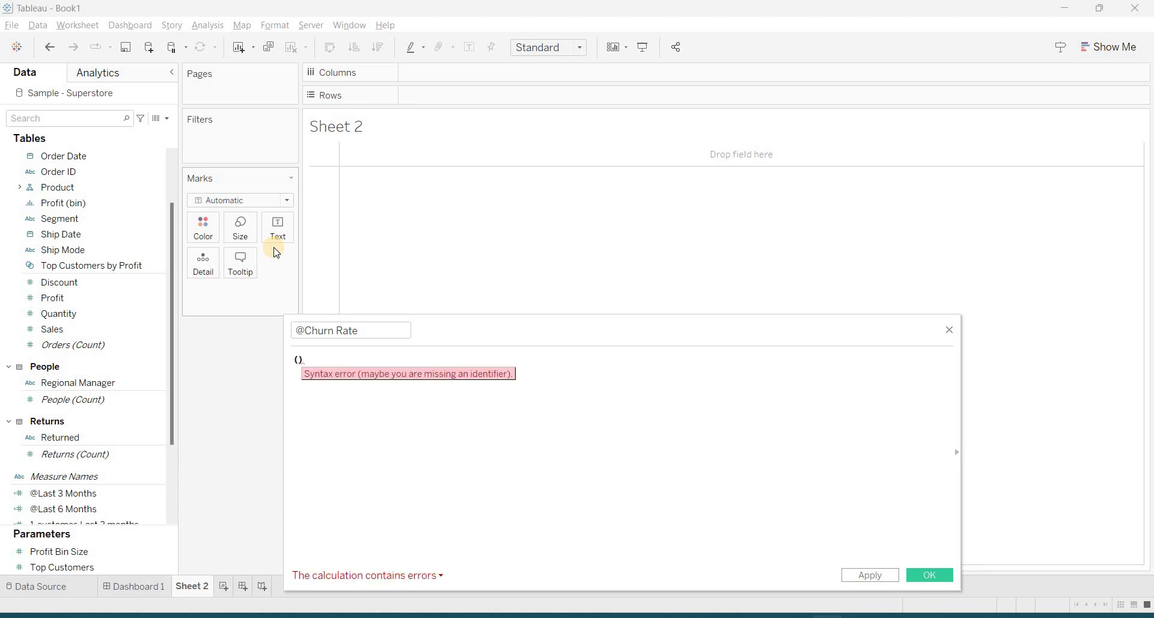
{"action": "key", "text": "Left"}
{"action": "type", "text": "las"}
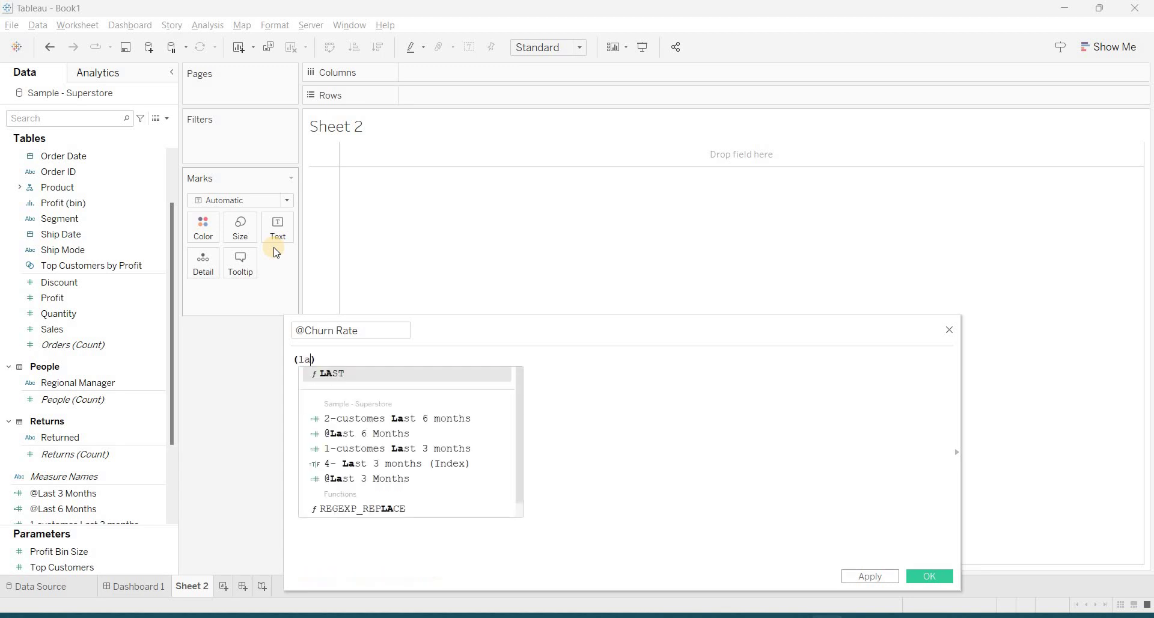
{"action": "key", "text": "Down"}
{"action": "key", "text": "Down"}
{"action": "key", "text": "Down"}
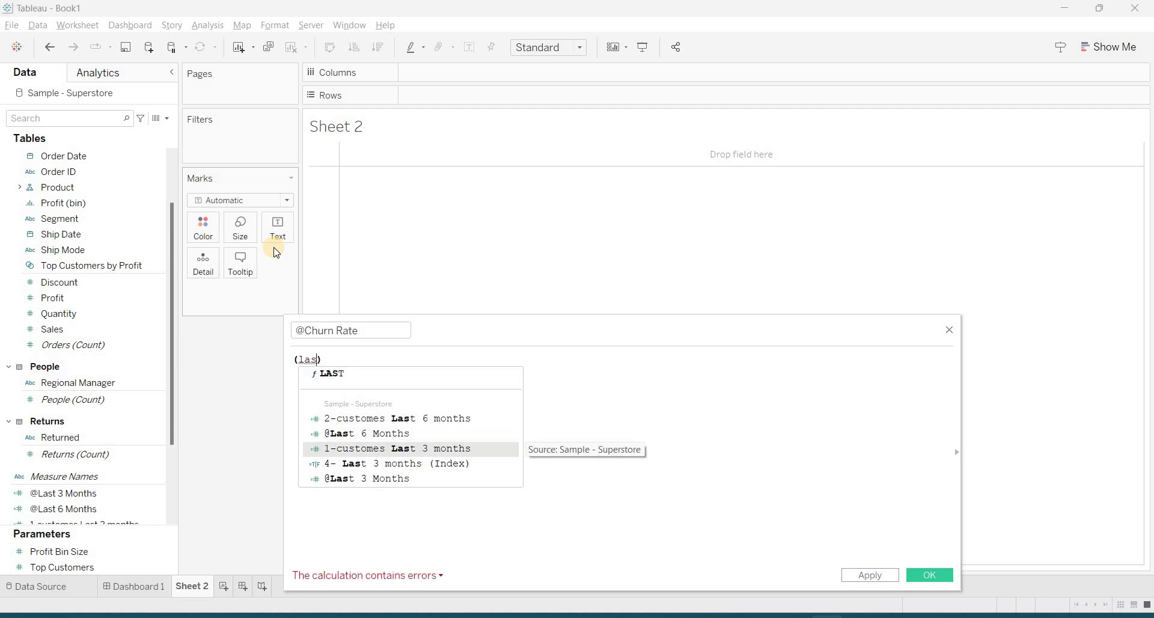
{"action": "key", "text": "Down"}
{"action": "key", "text": "Down"}
{"action": "key", "text": "Return"}
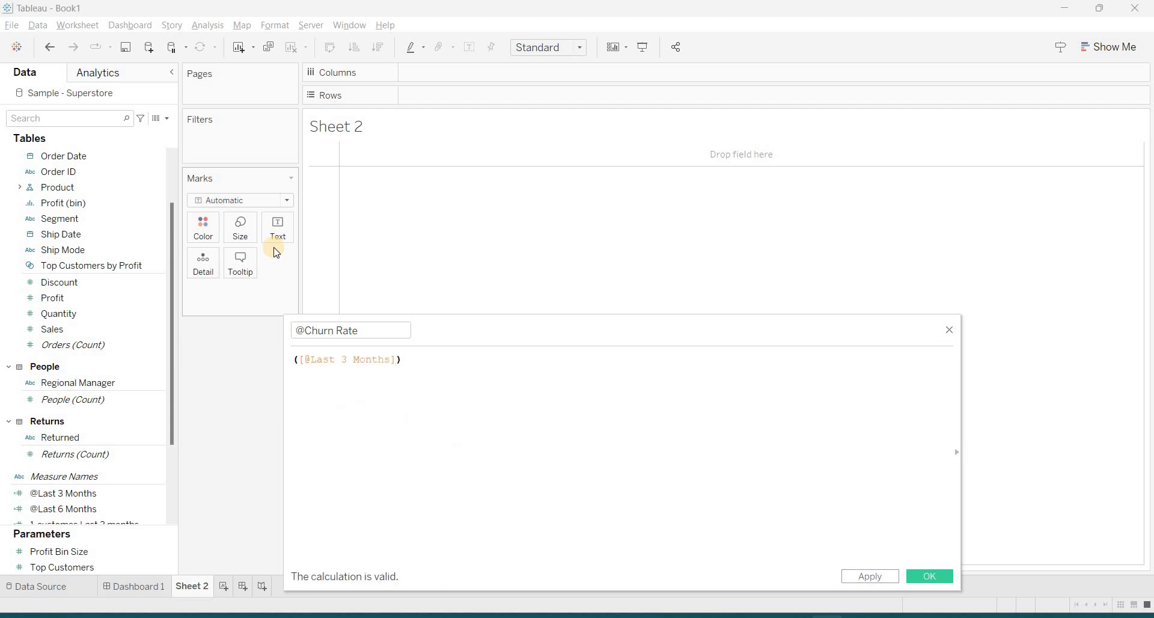
{"action": "type", "text": "-@"}
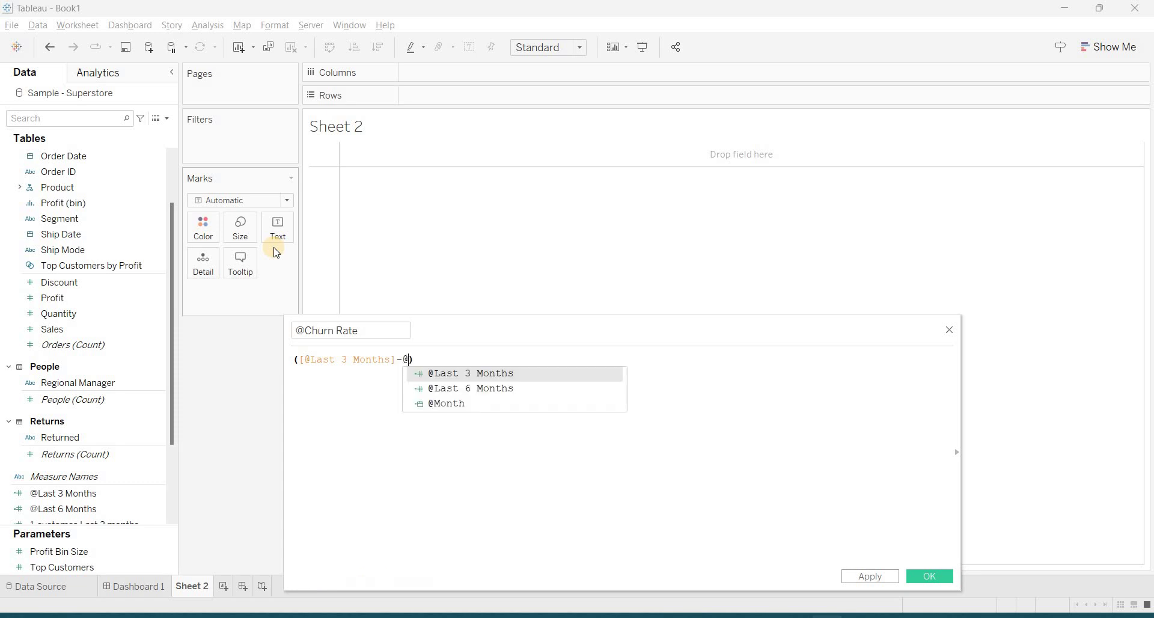
{"action": "key", "text": "Down"}
{"action": "key", "text": "Return"}
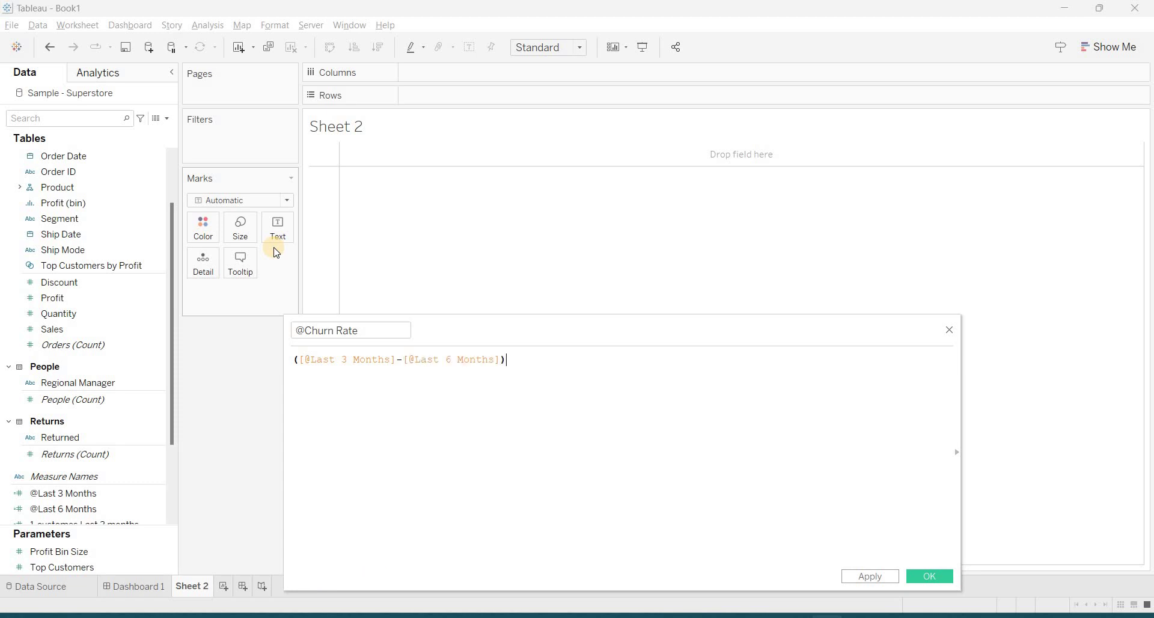
{"action": "key", "text": "Return"}
{"action": "type", "text": "/"}
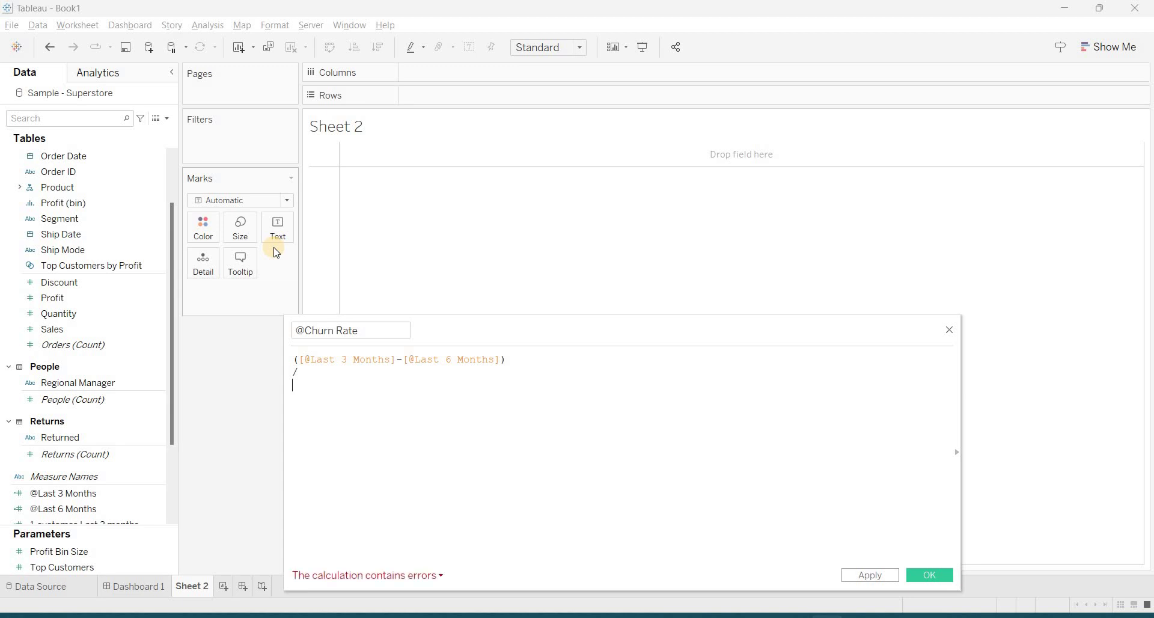
{"action": "key", "text": "ctrl+a"}
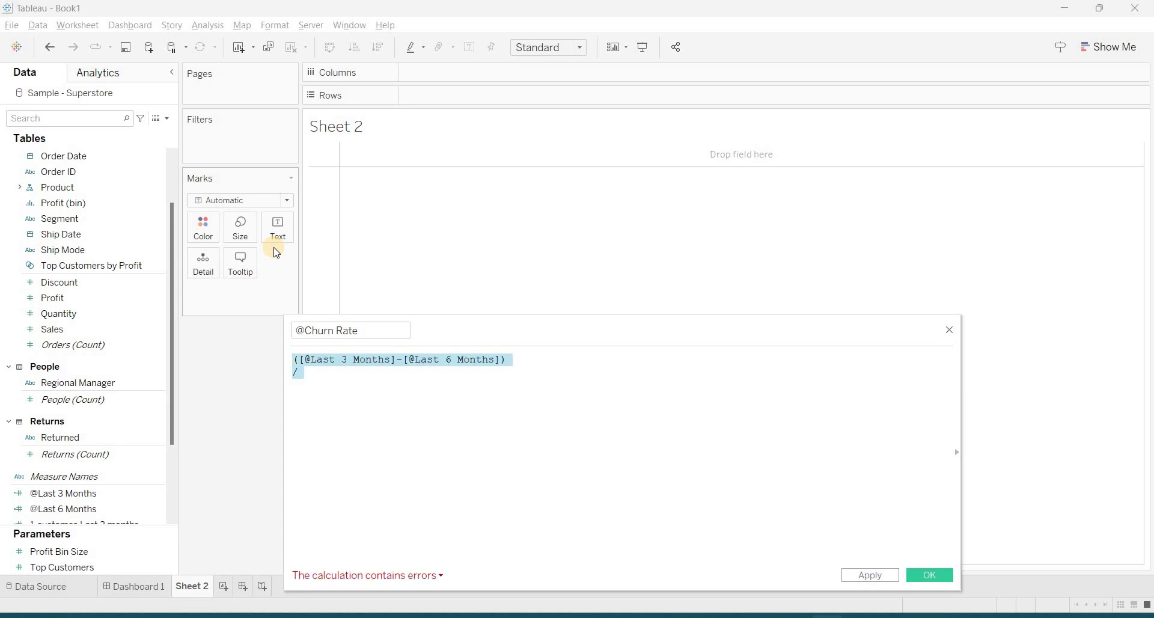
{"action": "type", "text": "@"}
{"action": "key", "text": "Down"}
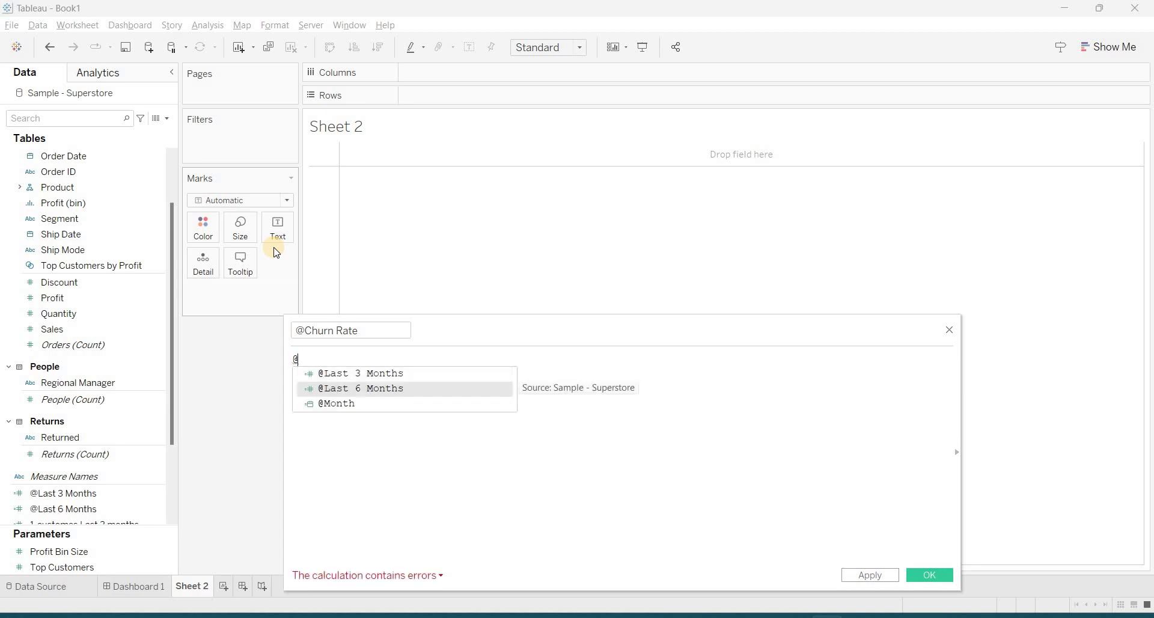
{"action": "key", "text": "Return"}
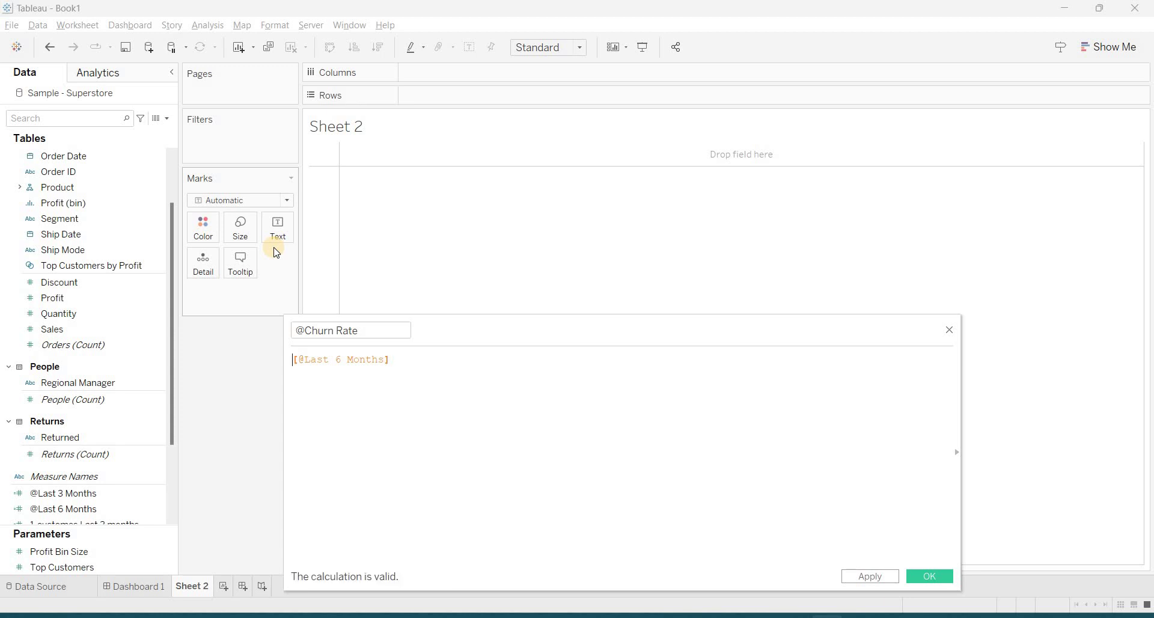
{"action": "type", "text": "("}
{"action": "key", "text": "Right"}
{"action": "key", "text": "Right"}
{"action": "key", "text": "Right"}
{"action": "key", "text": "Right"}
{"action": "key", "text": "Right"}
{"action": "key", "text": "Right"}
{"action": "key", "text": "Right"}
{"action": "key", "text": "Right"}
{"action": "key", "text": "Right"}
{"action": "key", "text": "Right"}
{"action": "key", "text": "Right"}
{"action": "key", "text": "Right"}
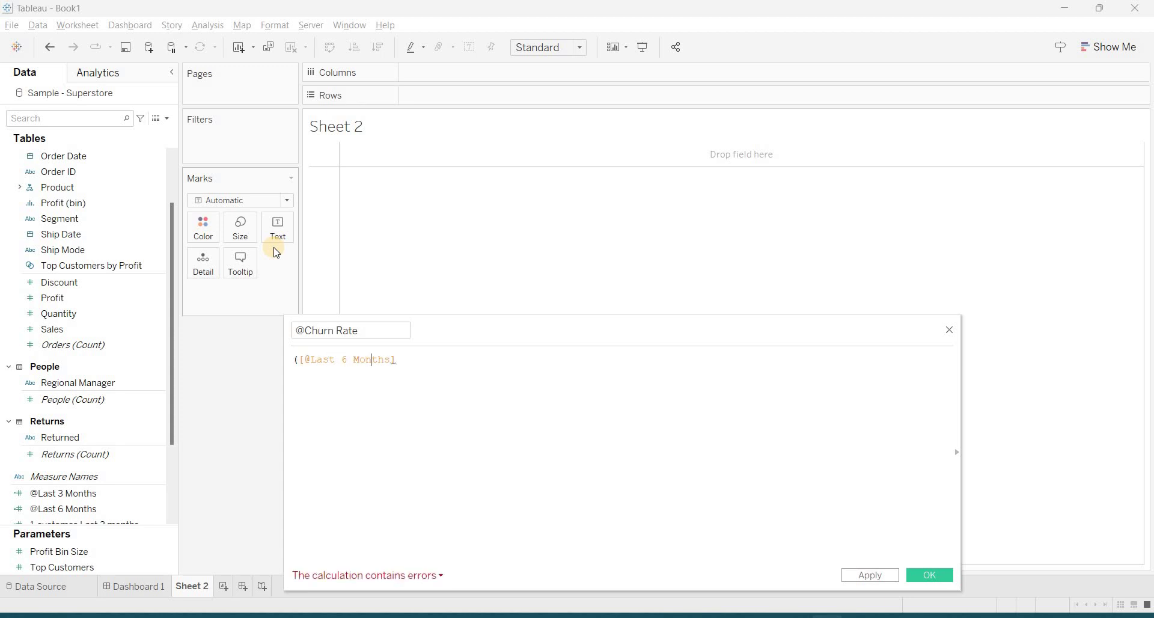
{"action": "key", "text": "Right"}
{"action": "key", "text": "Right"}
{"action": "type", "text": "-"}
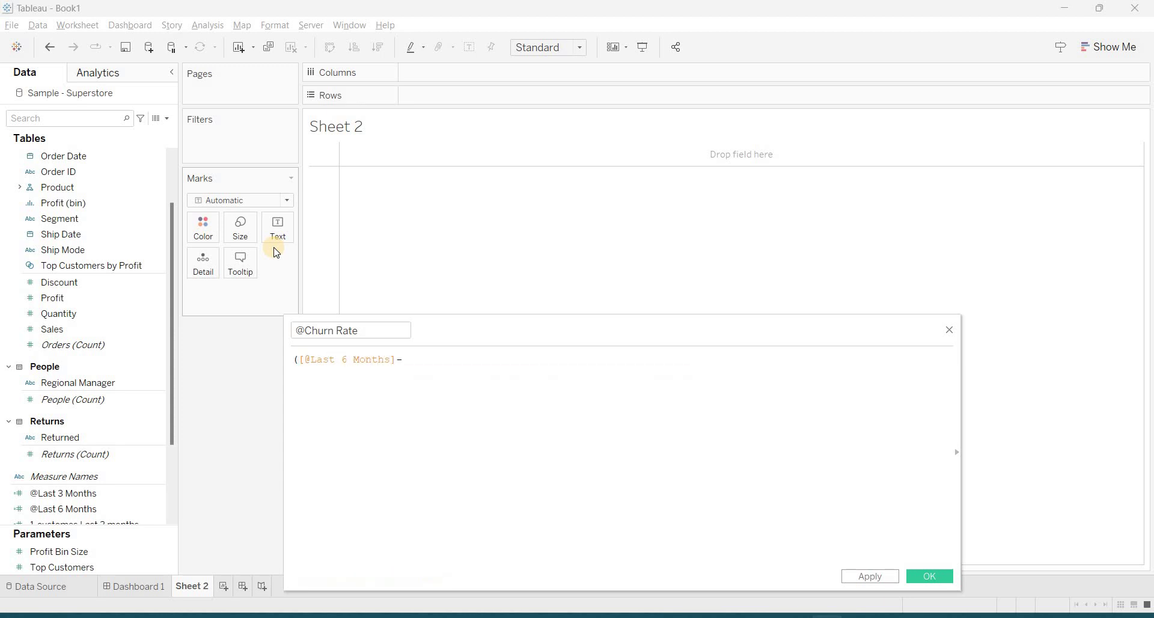
{"action": "type", "text": "[@L"}
{"action": "key", "text": "Return"}
{"action": "type", "text": ") "}
{"action": "type", "text": "/"}
{"action": "key", "text": "Return"}
{"action": "type", "text": "@"}
{"action": "key", "text": "Down"}
{"action": "key", "text": "Return"}
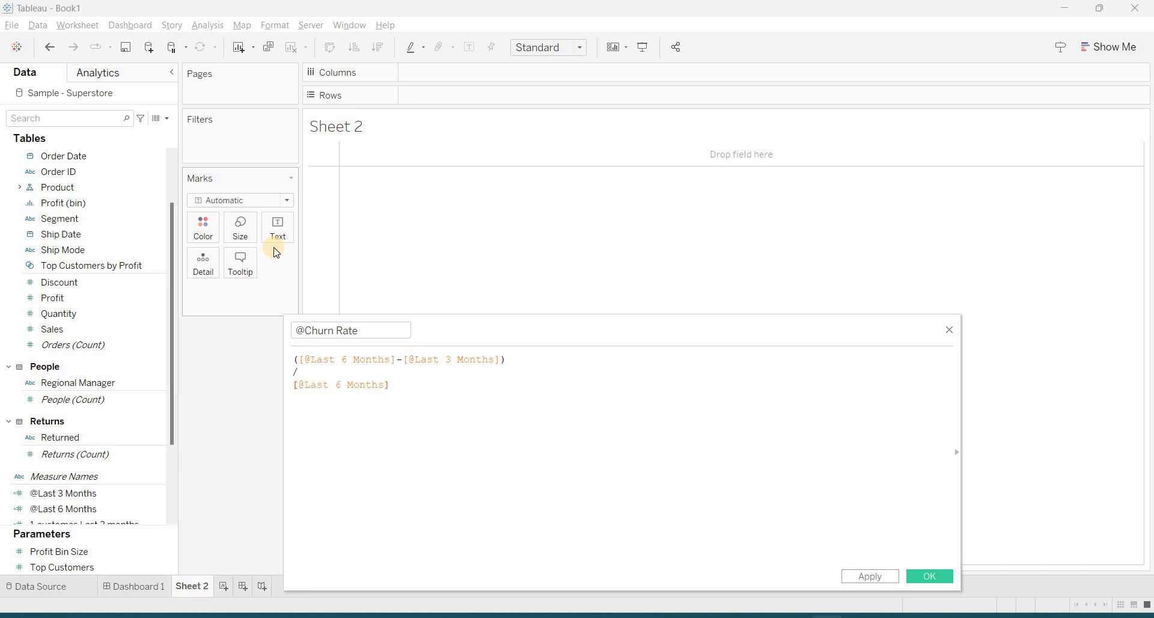
{"action": "left_click", "coordinate": [926, 571]}
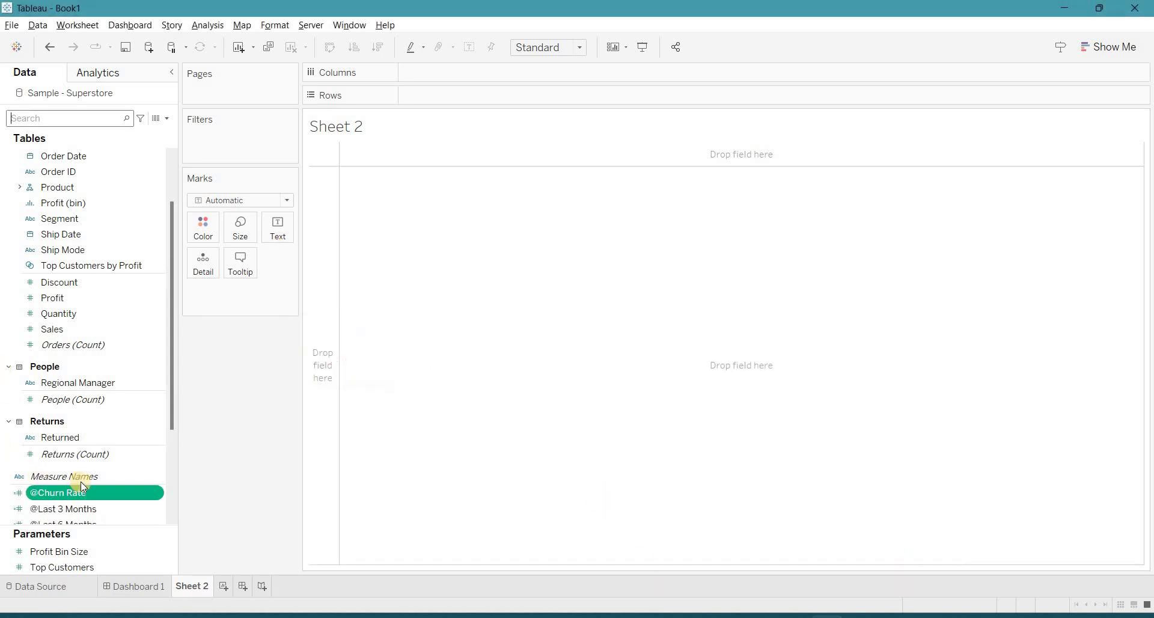
{"action": "right_click", "coordinate": [114, 493]}
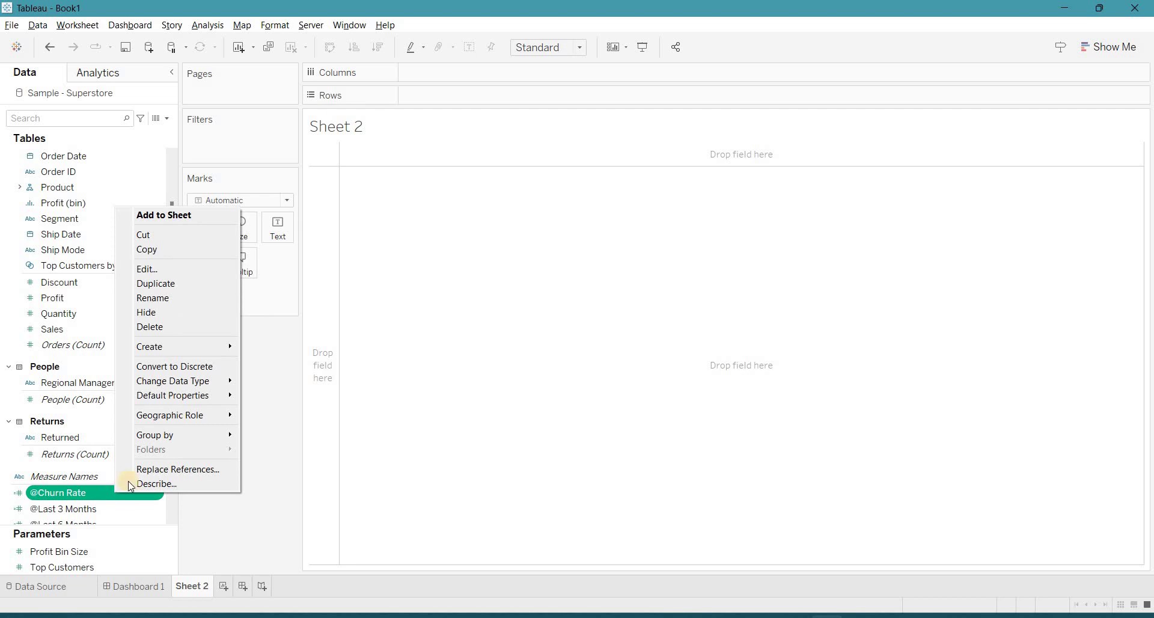
{"action": "mouse_move", "coordinate": [201, 397]}
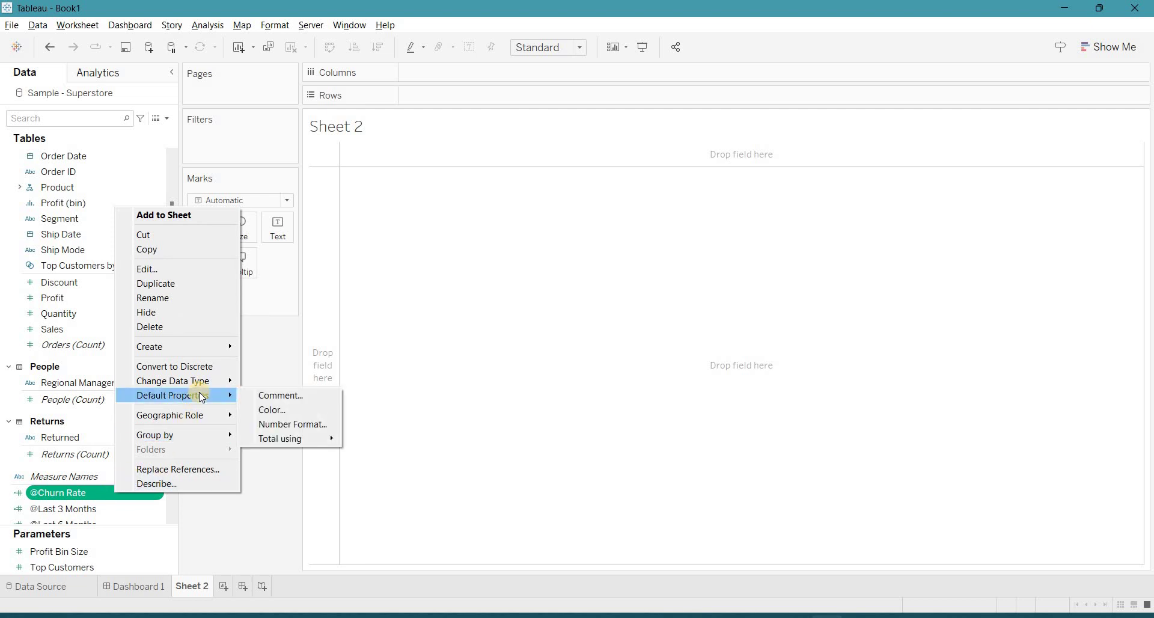
{"action": "left_click", "coordinate": [293, 424]}
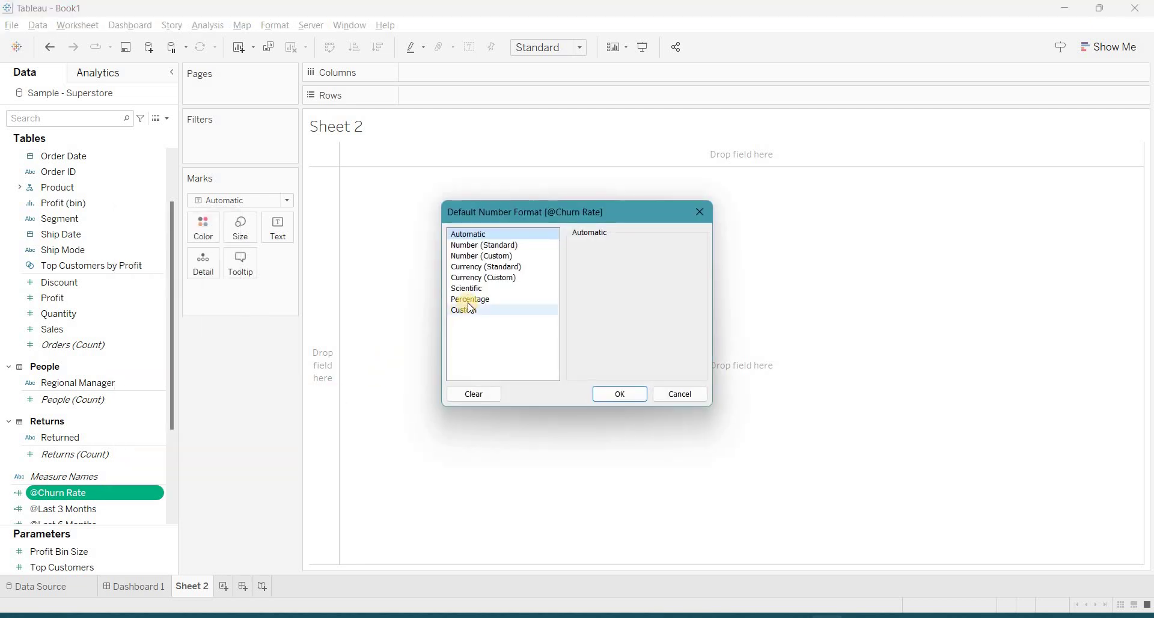
{"action": "left_click", "coordinate": [470, 300]}
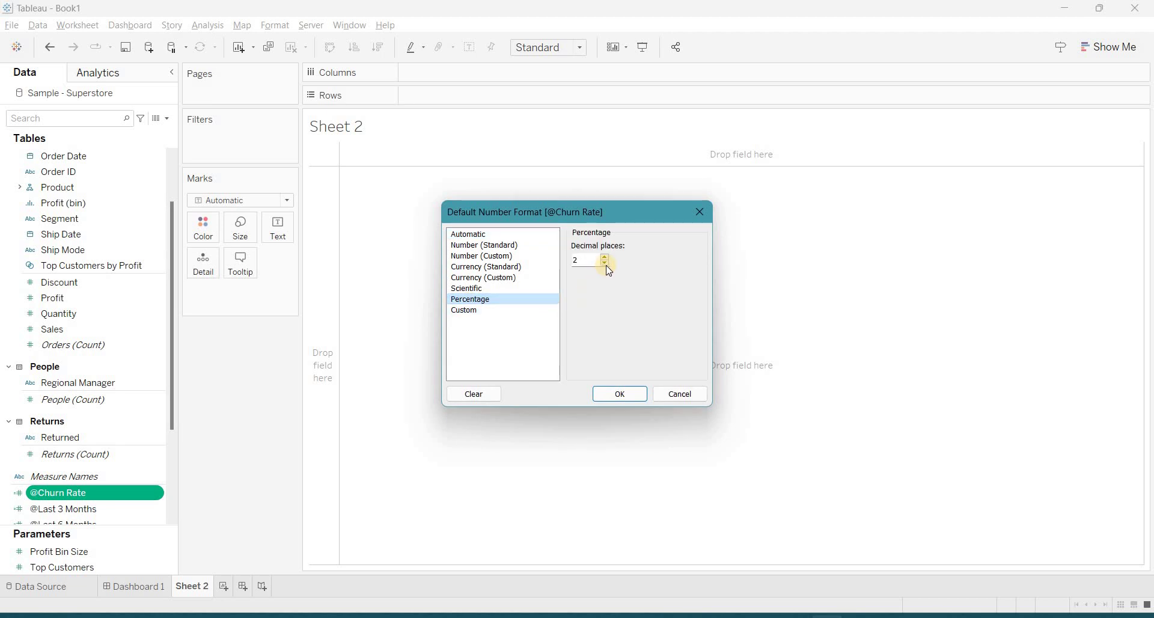
{"action": "left_click", "coordinate": [620, 394]}
{"action": "left_click", "coordinate": [91, 157]}
{"action": "left_click", "coordinate": [68, 118]}
{"action": "type", "text": "@"}
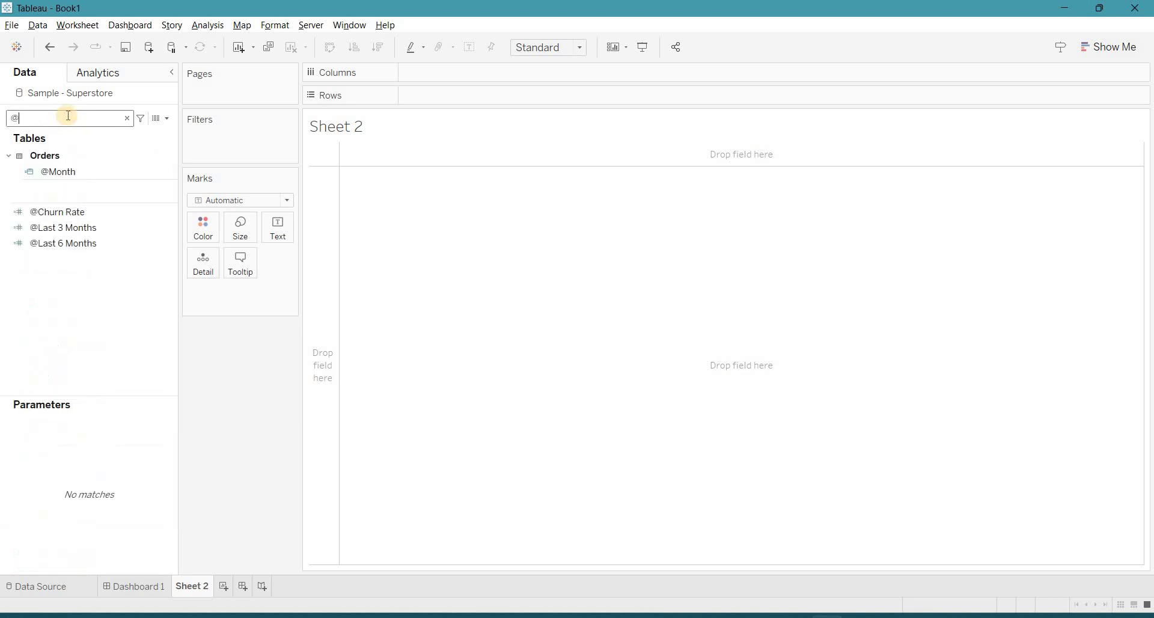
{"action": "left_click", "coordinate": [91, 172]}
{"action": "double_click", "coordinate": [92, 172]}
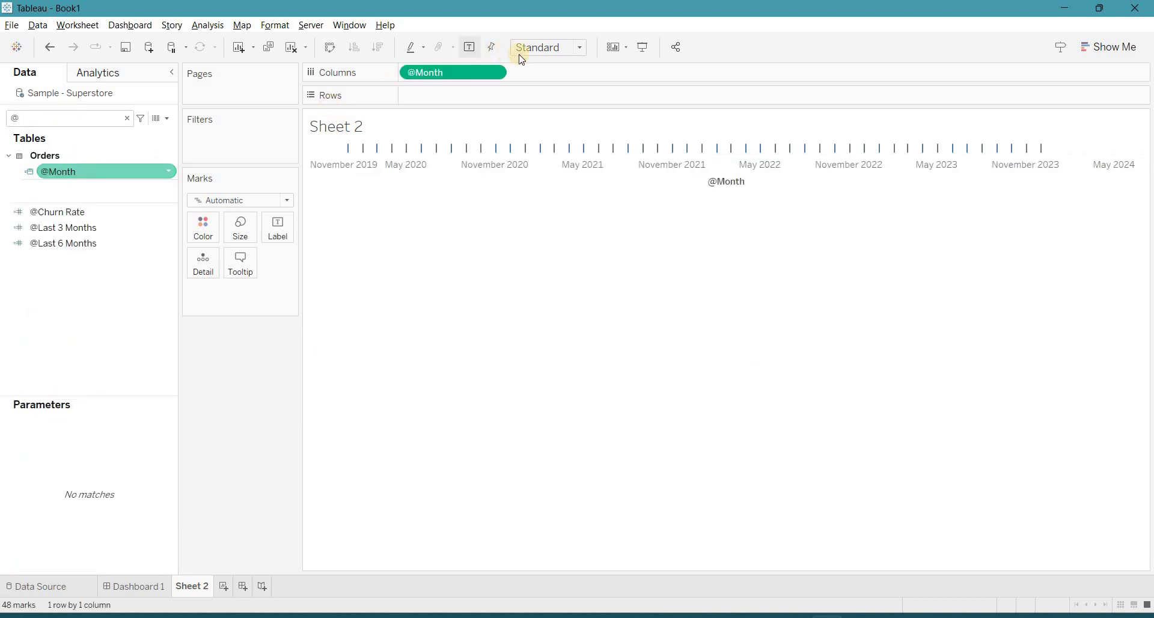
{"action": "left_click", "coordinate": [87, 118]}
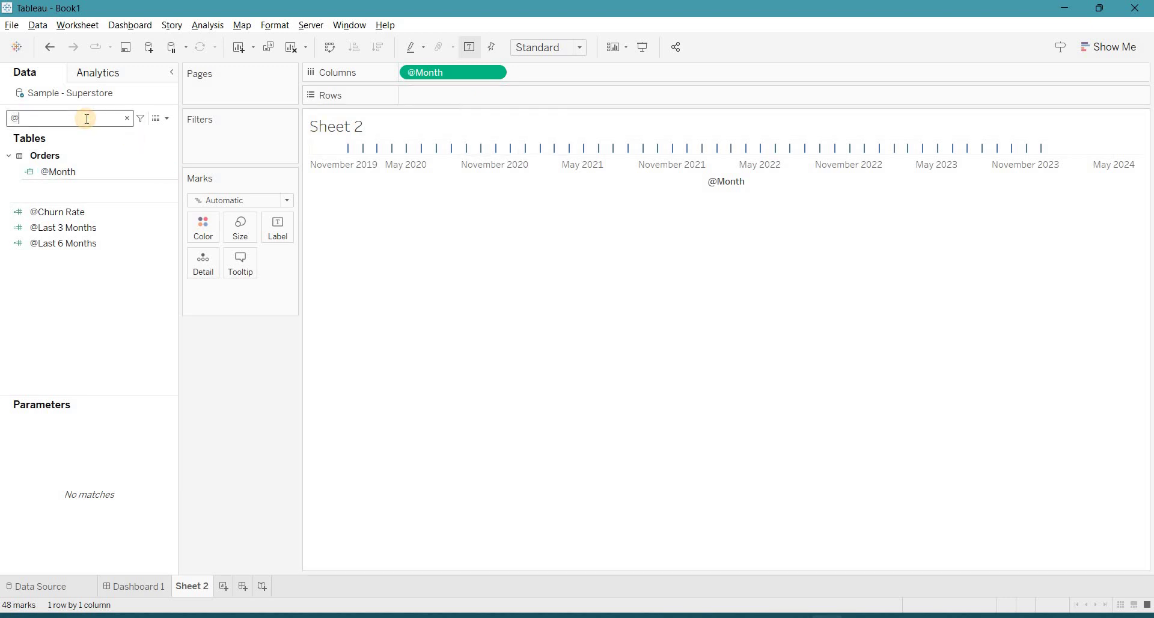
{"action": "mouse_move", "coordinate": [120, 214]}
{"action": "left_mouse_down"}
{"action": "mouse_move", "coordinate": [492, 90]}
{"action": "mouse_move", "coordinate": [542, 103]}
{"action": "mouse_move", "coordinate": [506, 96]}
{"action": "left_mouse_up"}
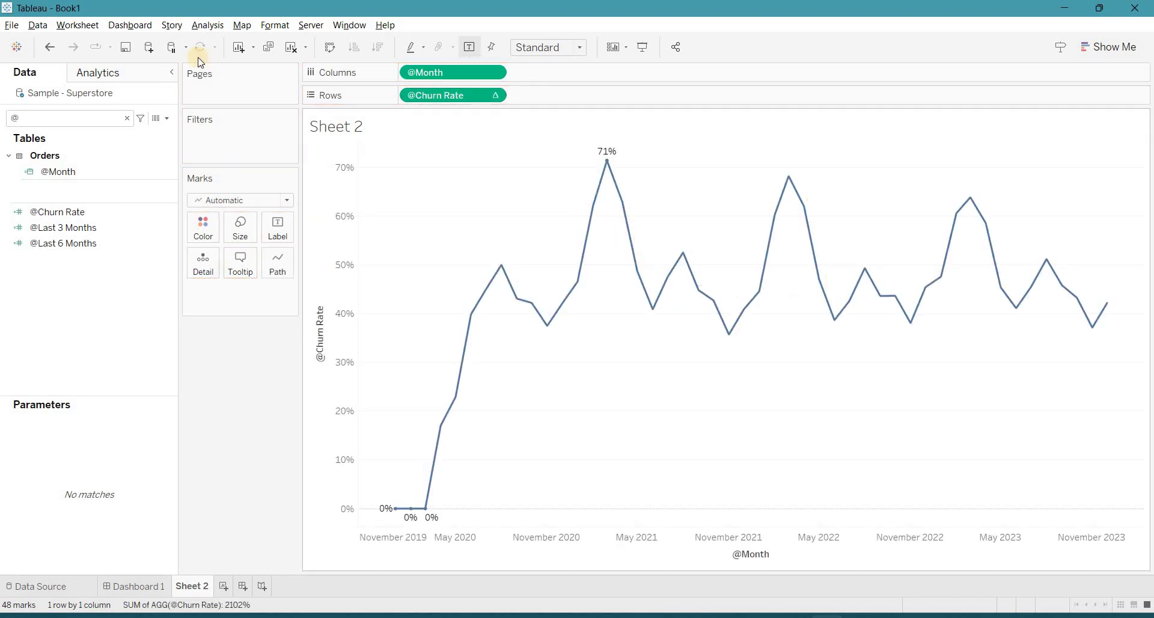
{"action": "left_click", "coordinate": [468, 51]}
Set Marks to Label to All so every churn point shows its percentage.
{"action": "left_click", "coordinate": [282, 233]}
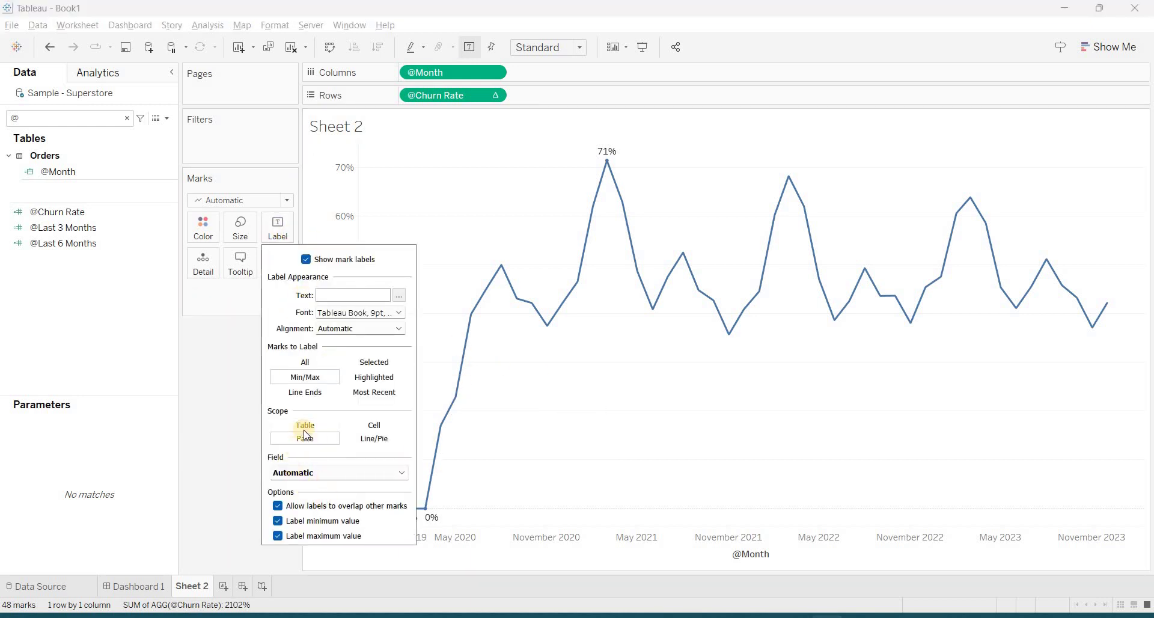
{"action": "left_click", "coordinate": [305, 362]}
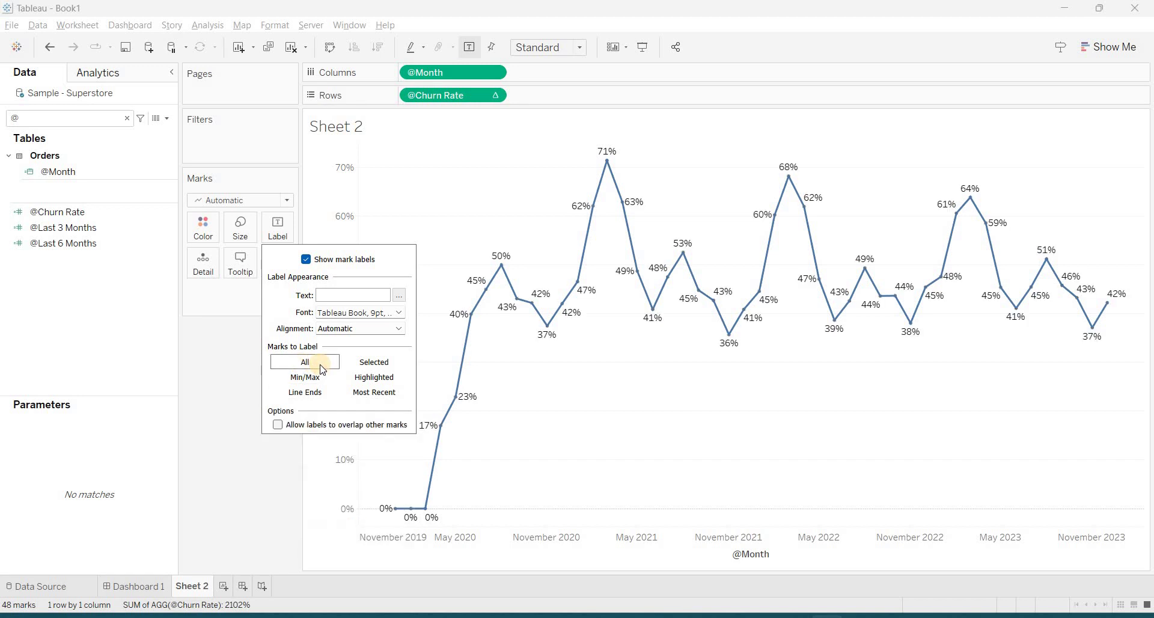
{"action": "left_click", "coordinate": [574, 434]}
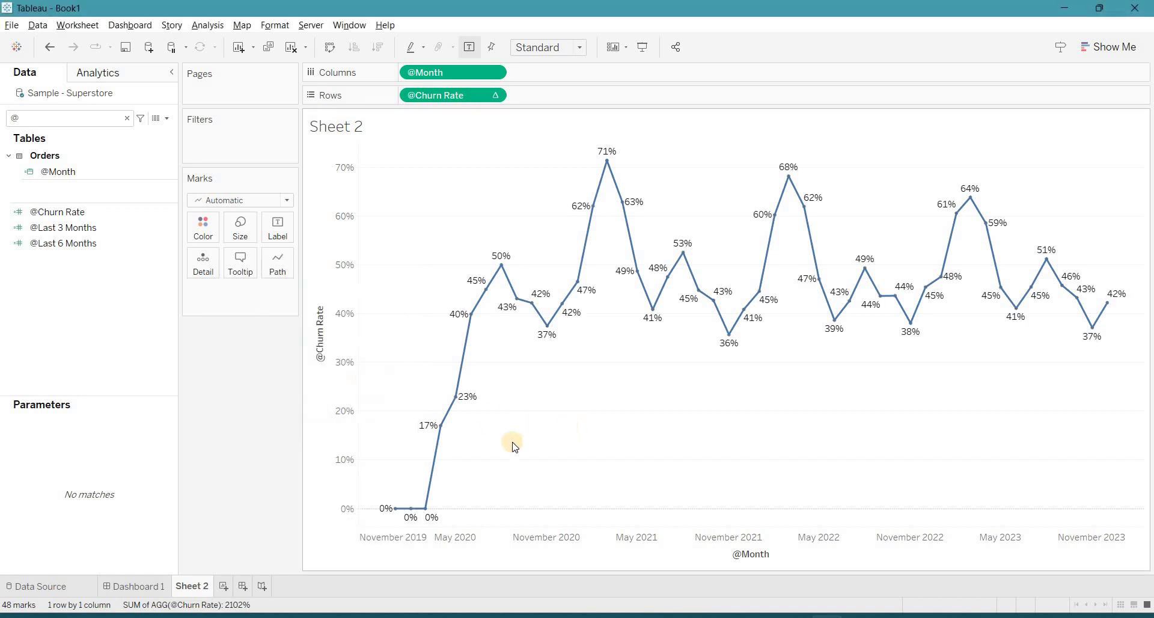
{"action": "left_click_drag", "start_coordinate": [472, 514], "coordinate": [433, 518]}
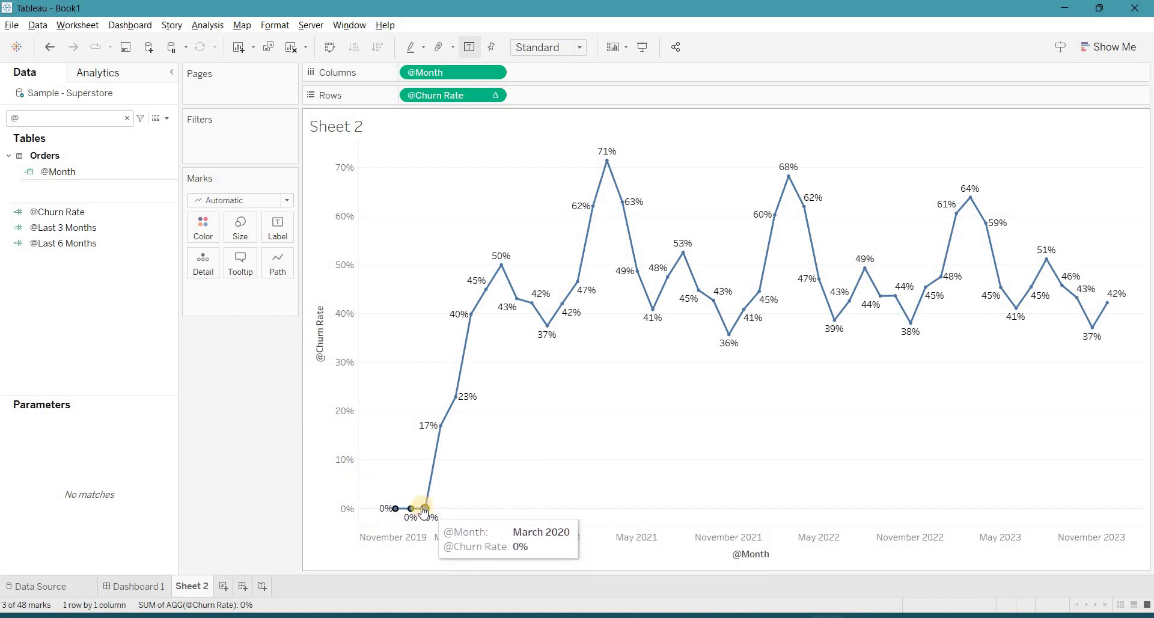
{"action": "mouse_move", "coordinate": [404, 511]}
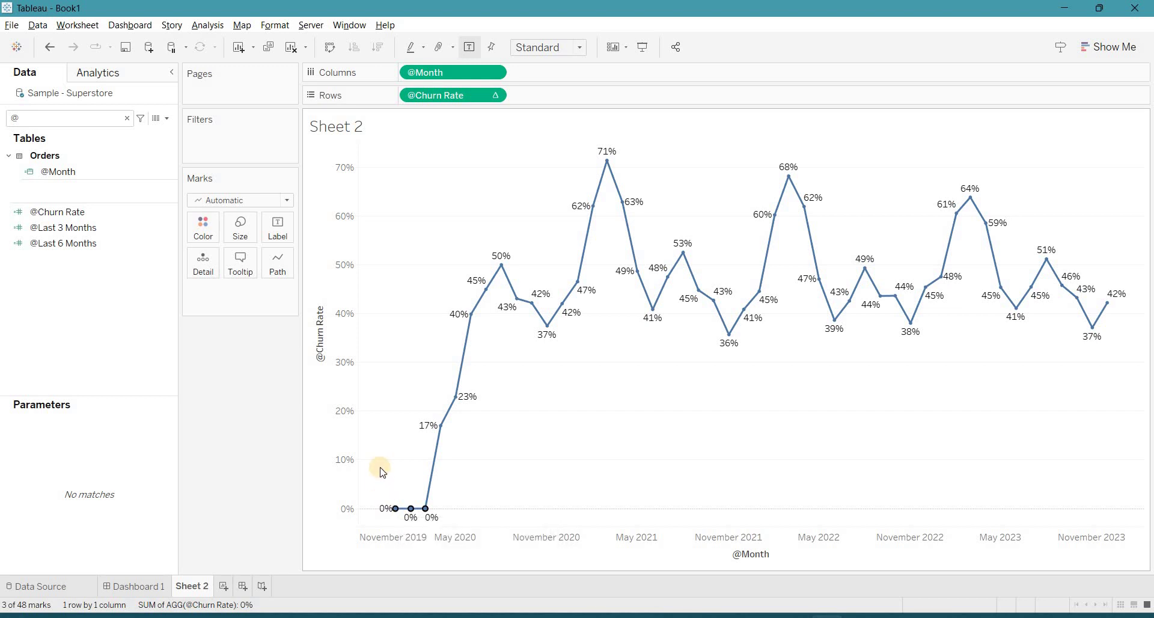
{"action": "key", "text": "Escape"}
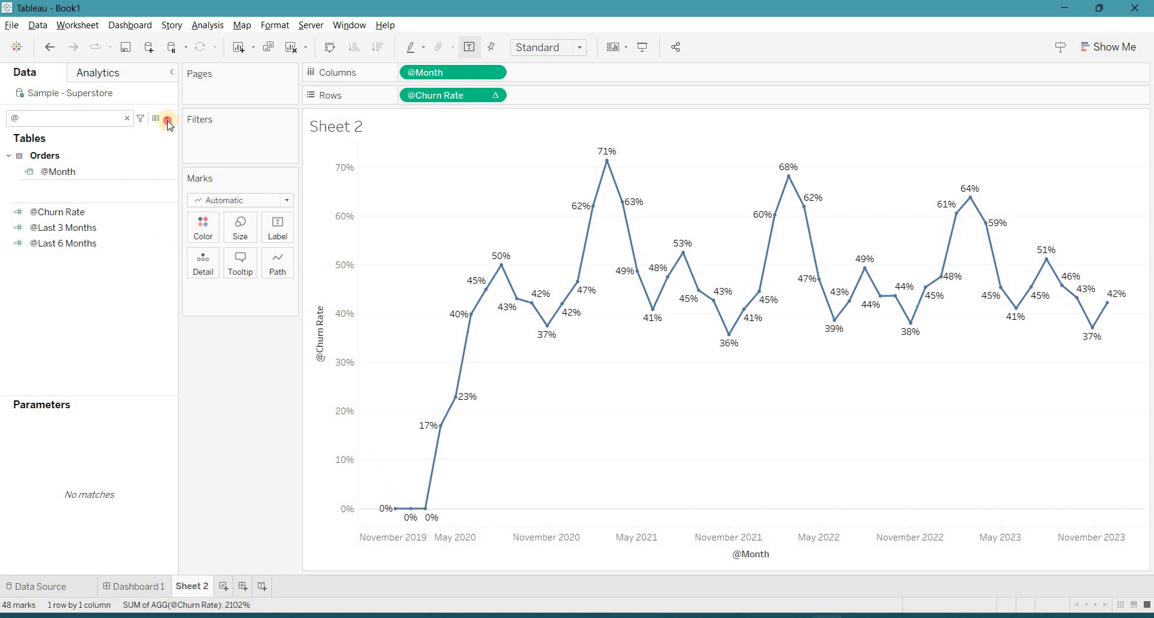
{"action": "left_click", "coordinate": [168, 122]}
{"action": "left_click", "coordinate": [147, 129]}
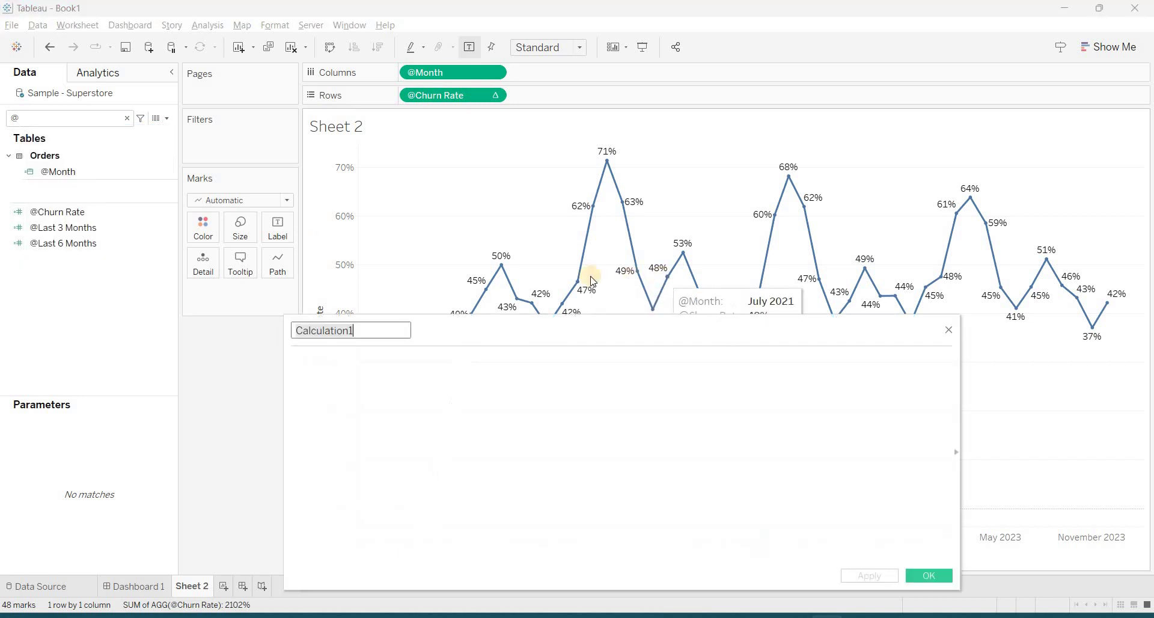
{"action": "type", "text": "@ Last 3_month"}
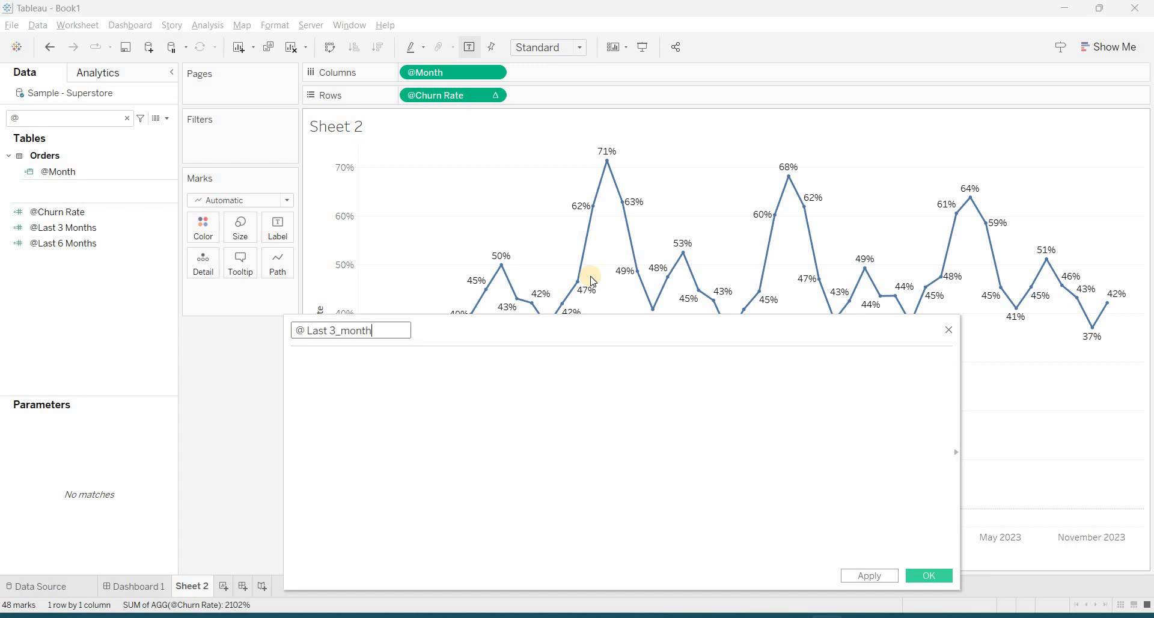
{"action": "key", "text": "Tab"}
{"action": "type", "text": "ind"}
{"action": "key", "text": "Return"}
{"action": "type", "text": "<=3"}
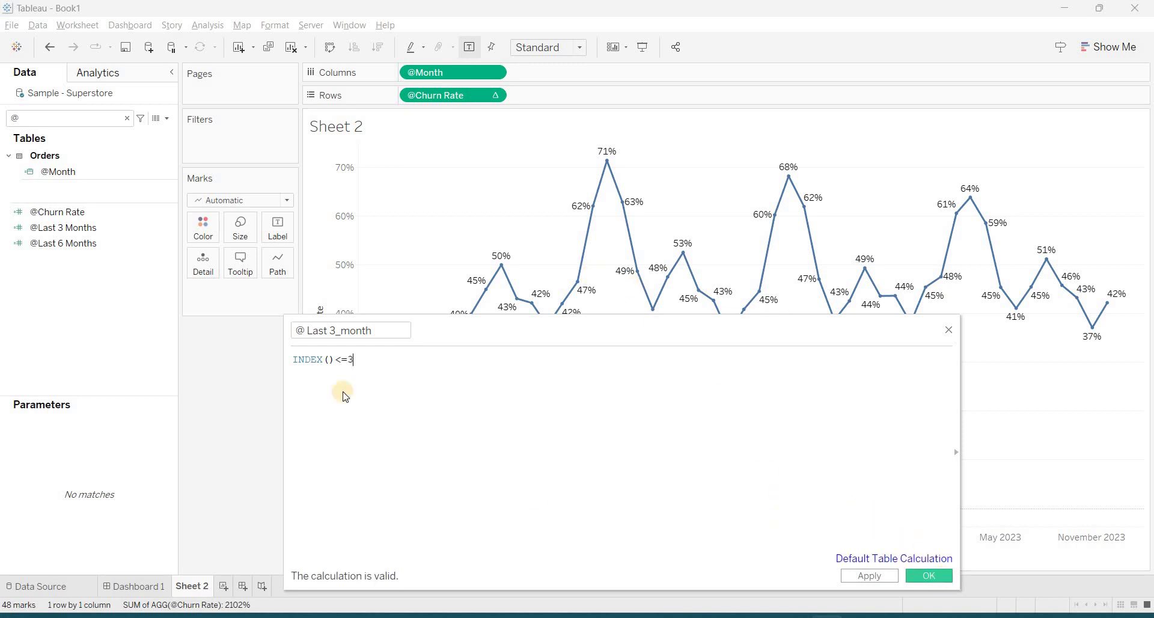
{"action": "key", "text": "Return"}
{"action": "left_click_drag", "start_coordinate": [109, 215], "coordinate": [402, 100]}
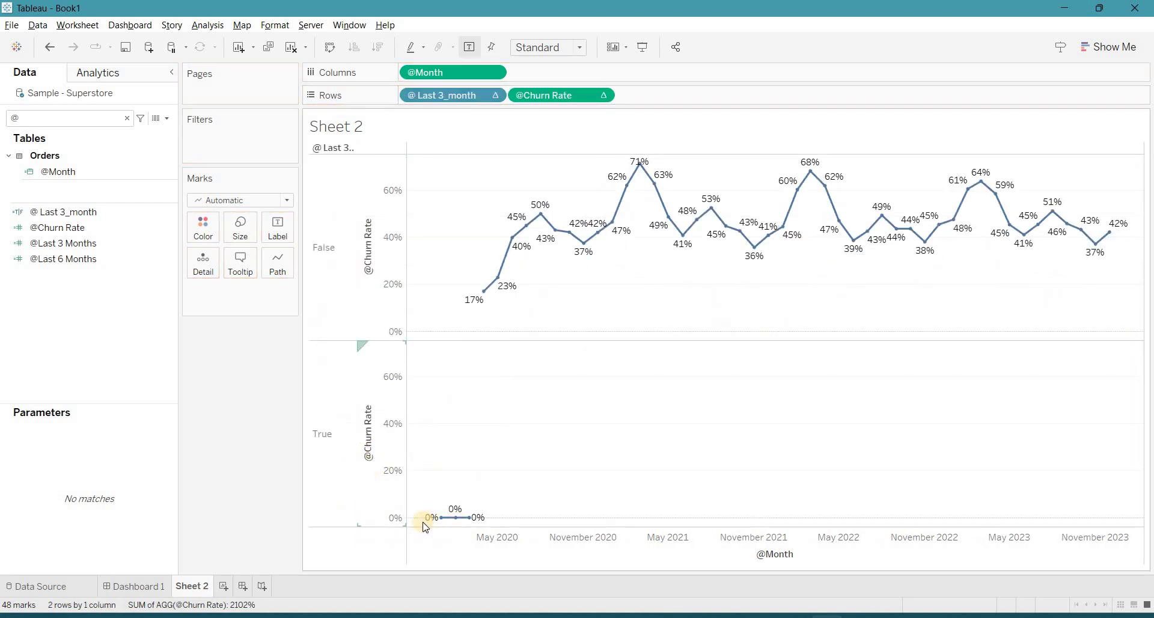
Hide the True pane and move Last 3_month from Rows to Detail.
{"action": "mouse_move", "coordinate": [440, 523]}
{"action": "right_click", "coordinate": [332, 421]}
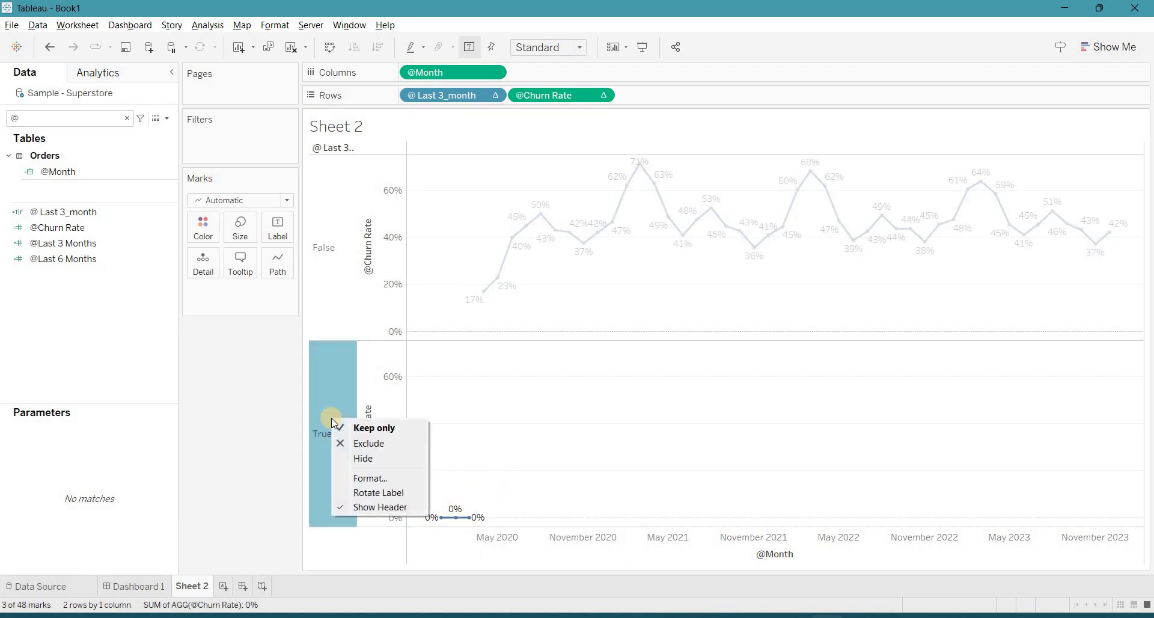
{"action": "key", "text": "Return"}
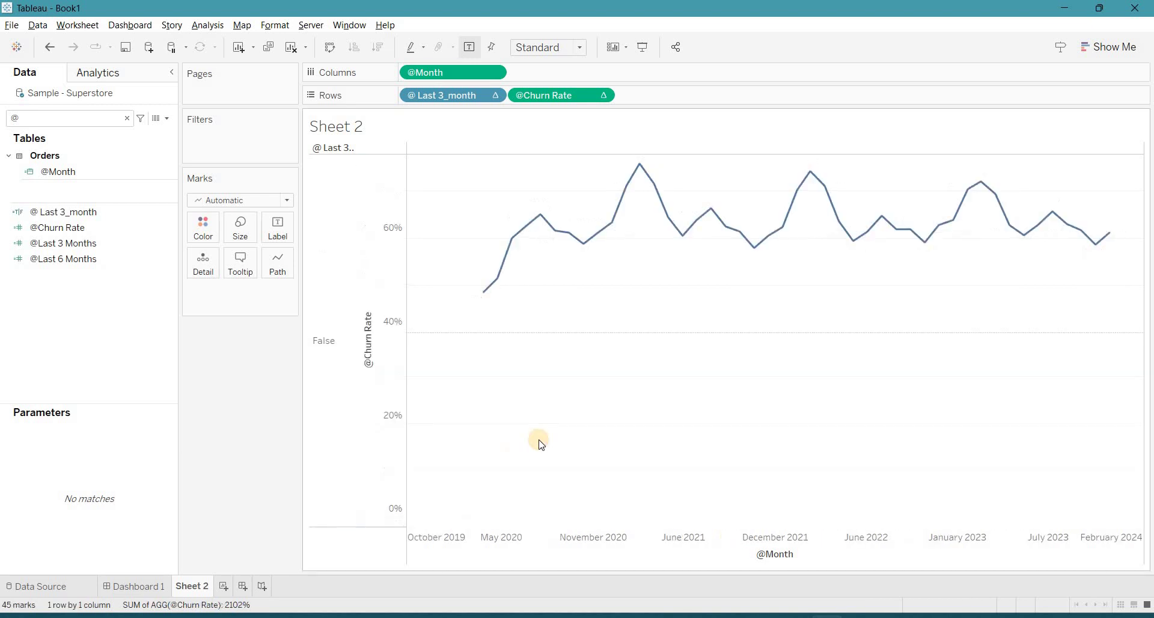
{"action": "left_click_drag", "start_coordinate": [454, 104], "coordinate": [203, 271]}
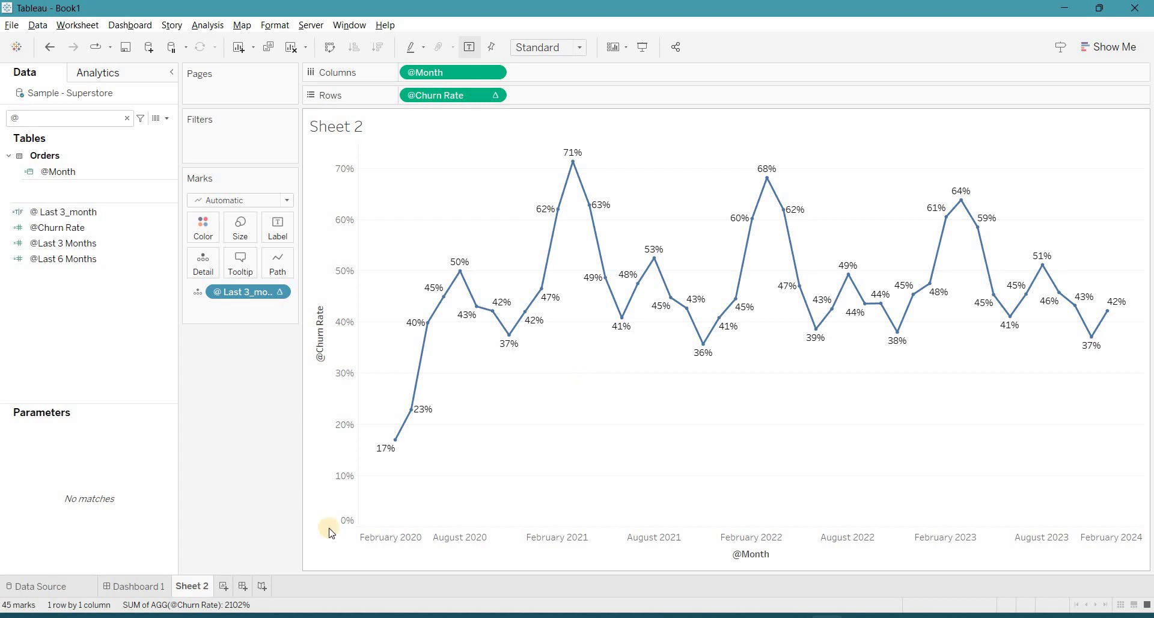
Duplicate Sheet 2 into Sheet 2 (2) and clear the field search.
{"action": "right_click", "coordinate": [198, 589]}
{"action": "left_click", "coordinate": [244, 467]}
{"action": "left_click", "coordinate": [114, 123]}
{"action": "key", "text": "BackSpace"}
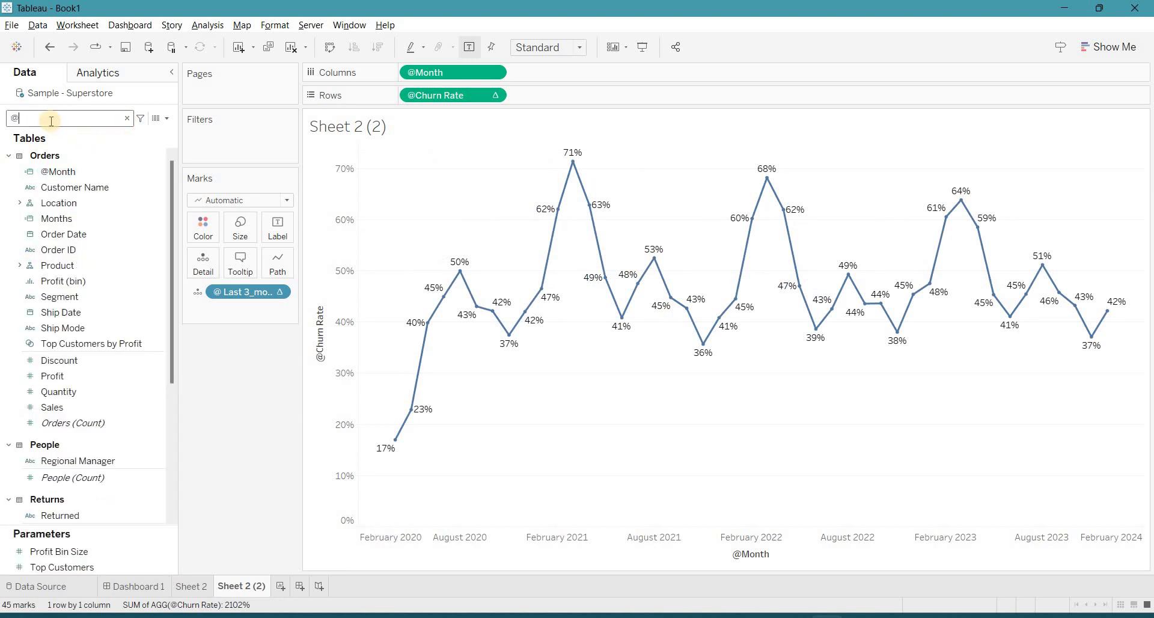
{"action": "type", "text": "@l"}
{"action": "left_click", "coordinate": [82, 182]}
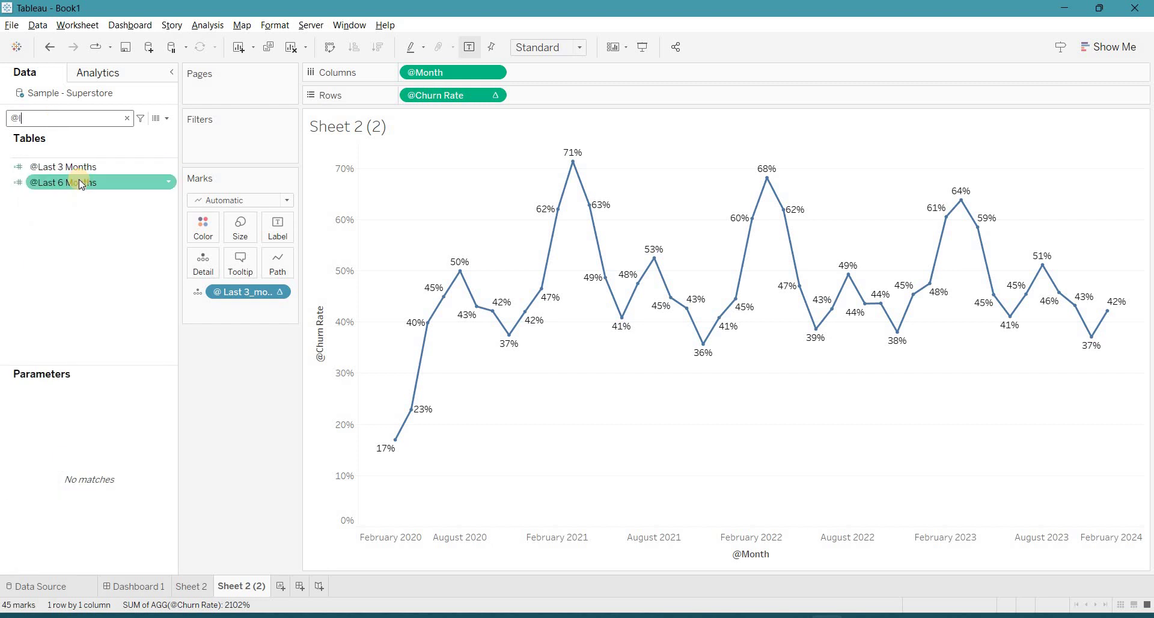
{"action": "left_click_drag", "start_coordinate": [81, 182], "coordinate": [1144, 269]}
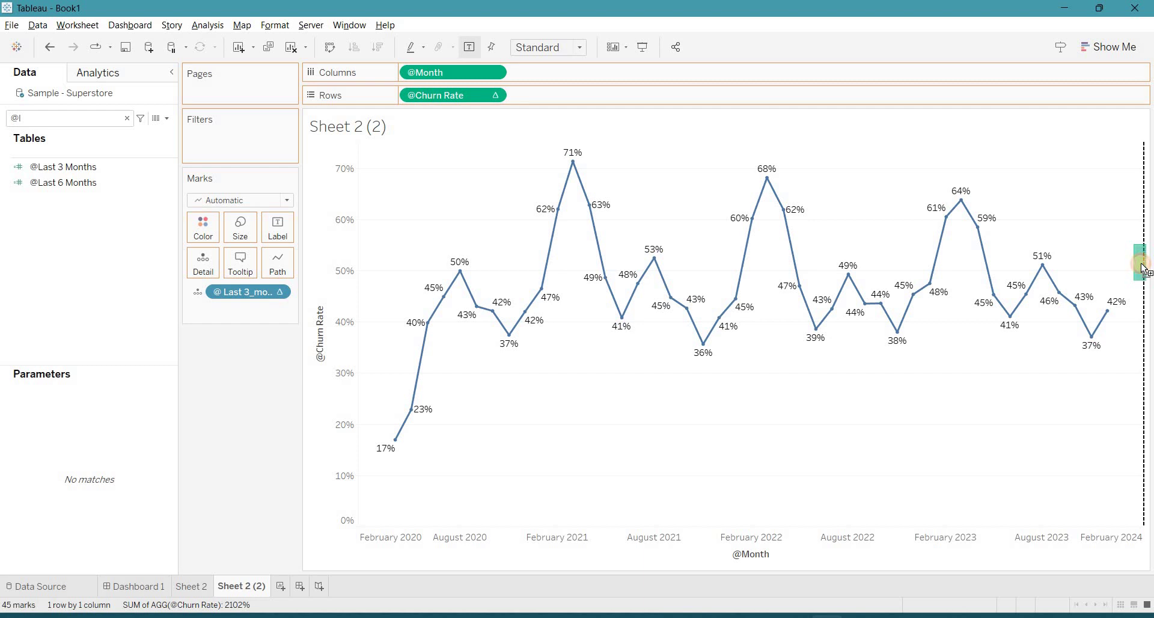
{"action": "left_click_drag", "start_coordinate": [1144, 269], "coordinate": [1144, 268]}
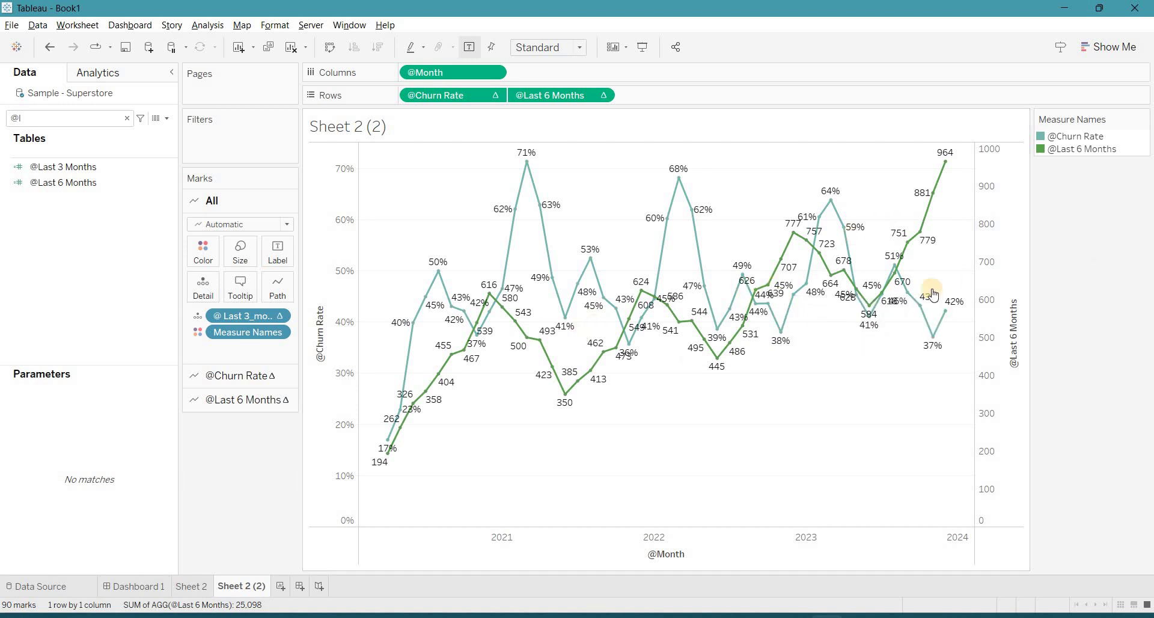
{"action": "left_click", "coordinate": [85, 181]}
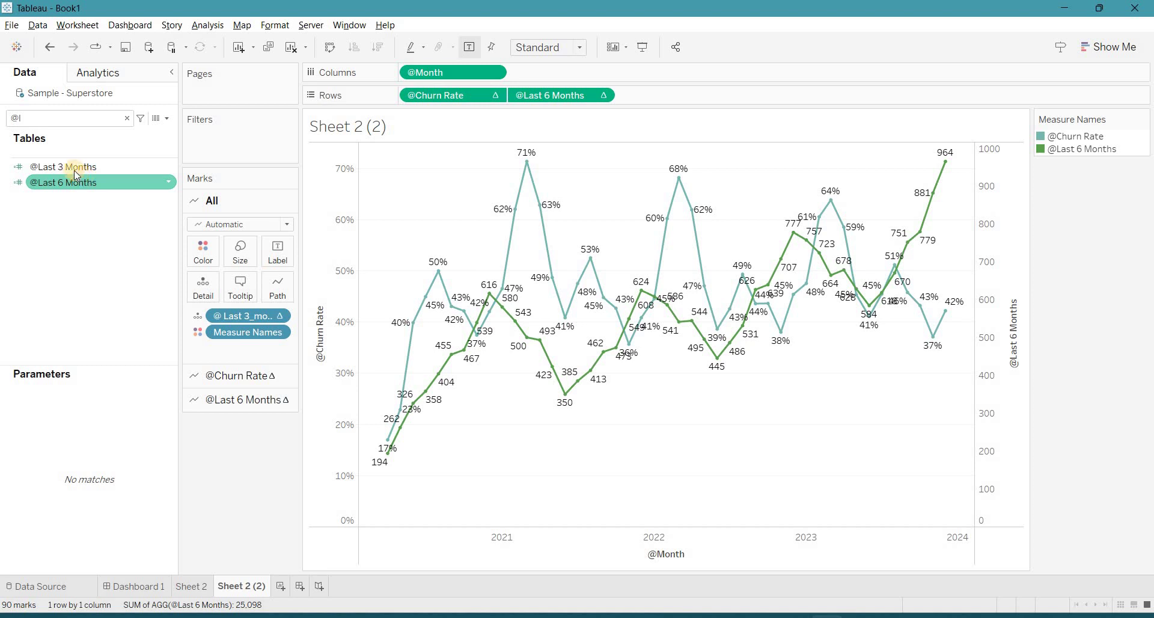
{"action": "left_click", "coordinate": [74, 169]}
{"action": "left_click_drag", "start_coordinate": [95, 171], "coordinate": [1005, 276]}
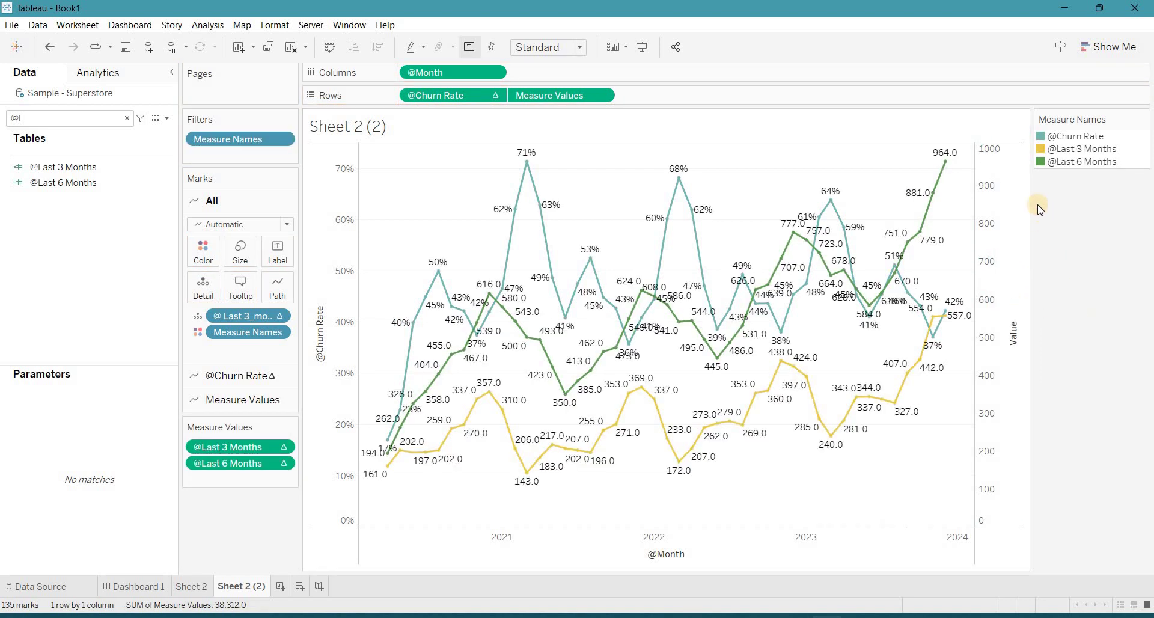
{"action": "left_click", "coordinate": [1041, 162]}
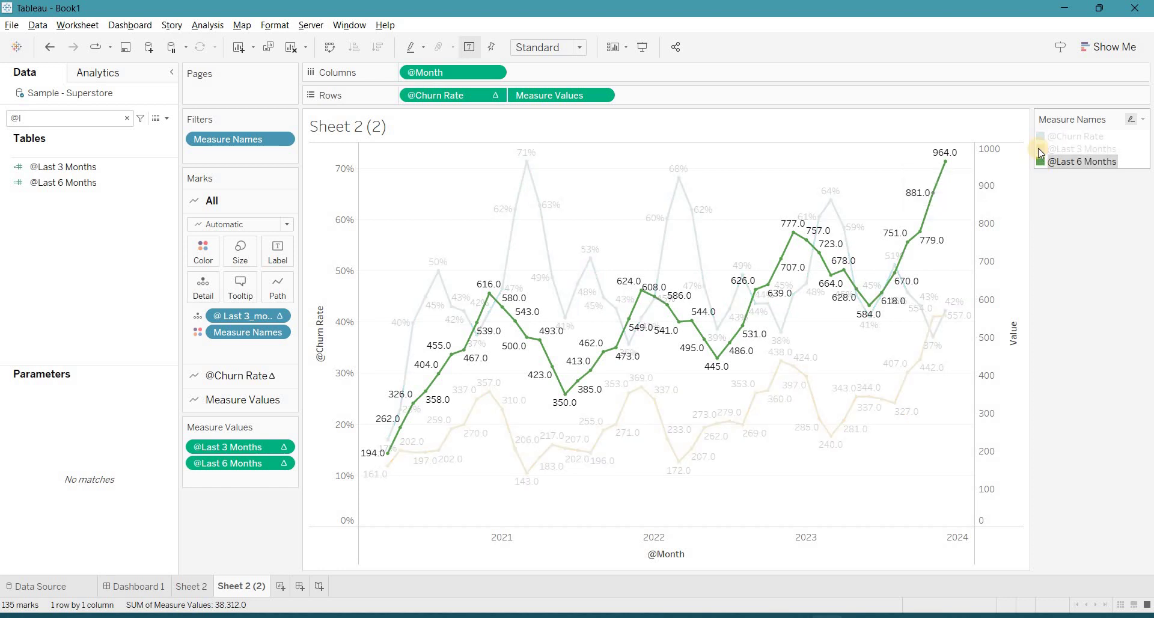
{"action": "left_click", "coordinate": [1038, 148]}
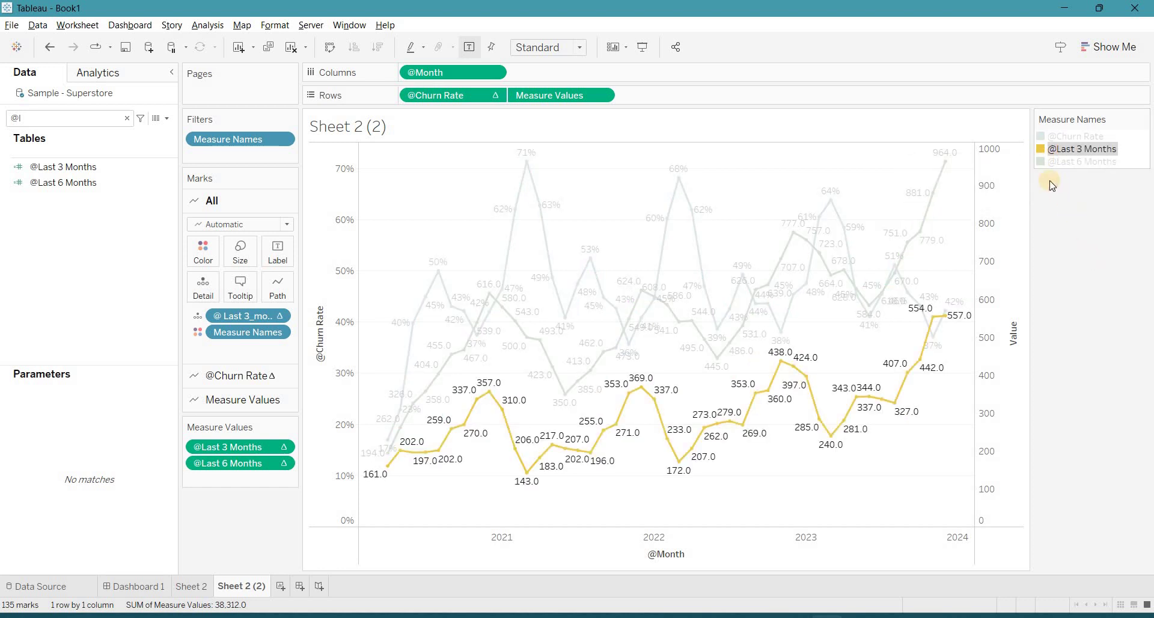
{"action": "left_click", "coordinate": [1038, 160]}
{"action": "left_click", "coordinate": [1037, 160]}
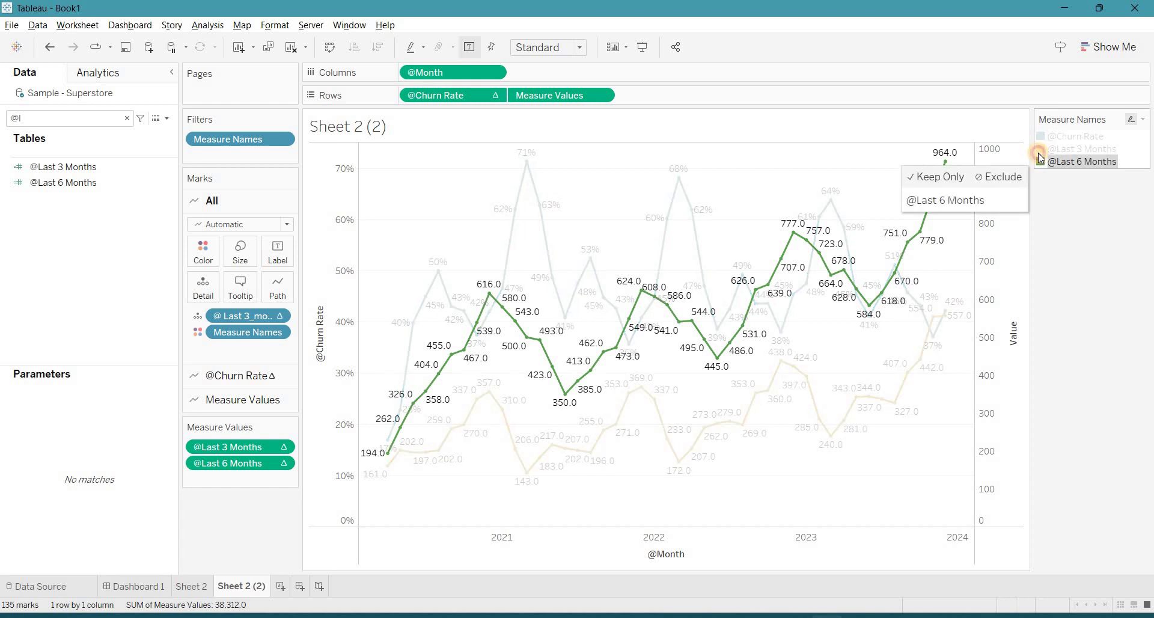
{"action": "left_click", "coordinate": [1039, 149]}
{"action": "left_click", "coordinate": [1062, 161]}
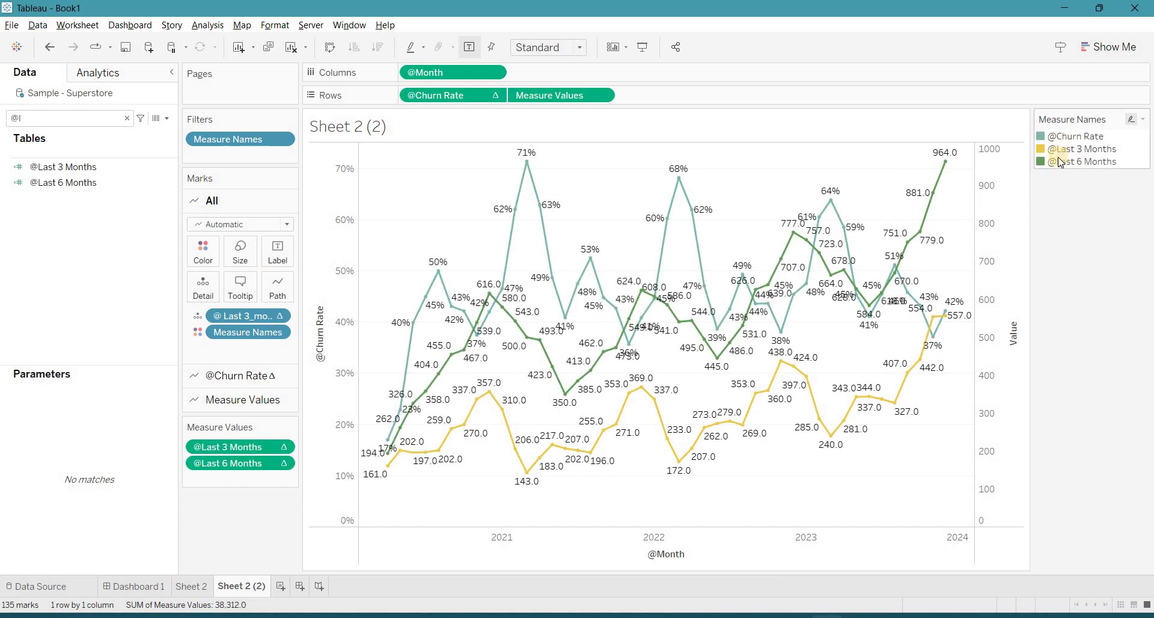
{"action": "left_click", "coordinate": [259, 400]}
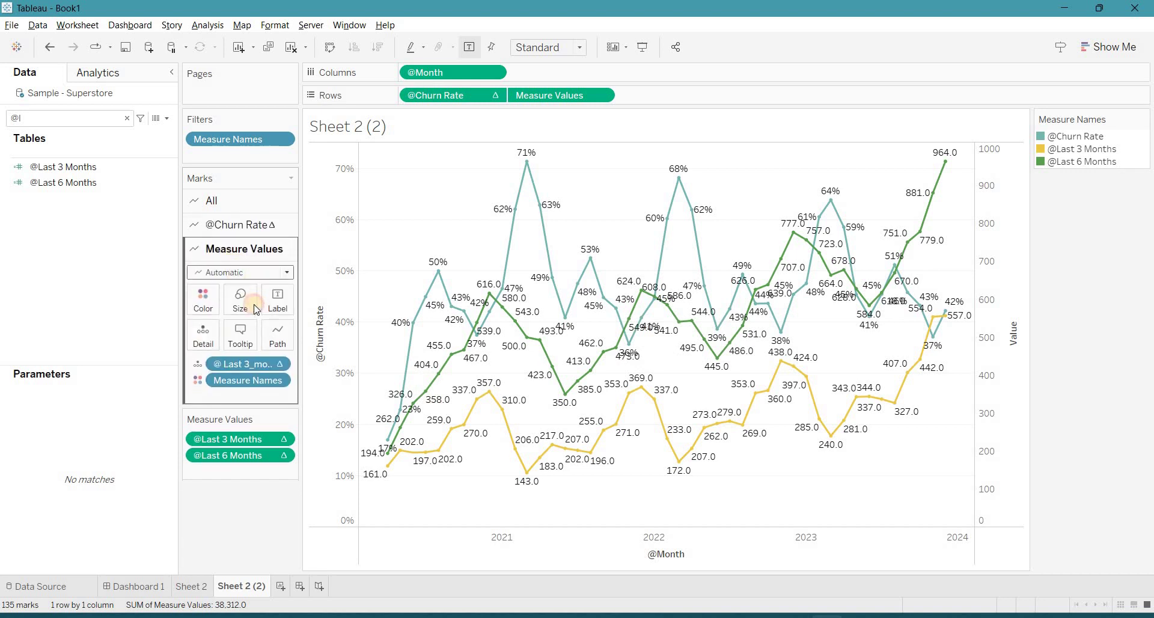
Draw the Measure Values customer counts as bars with Stack Marks turned off.
{"action": "left_click", "coordinate": [259, 272]}
{"action": "key", "text": "Return"}
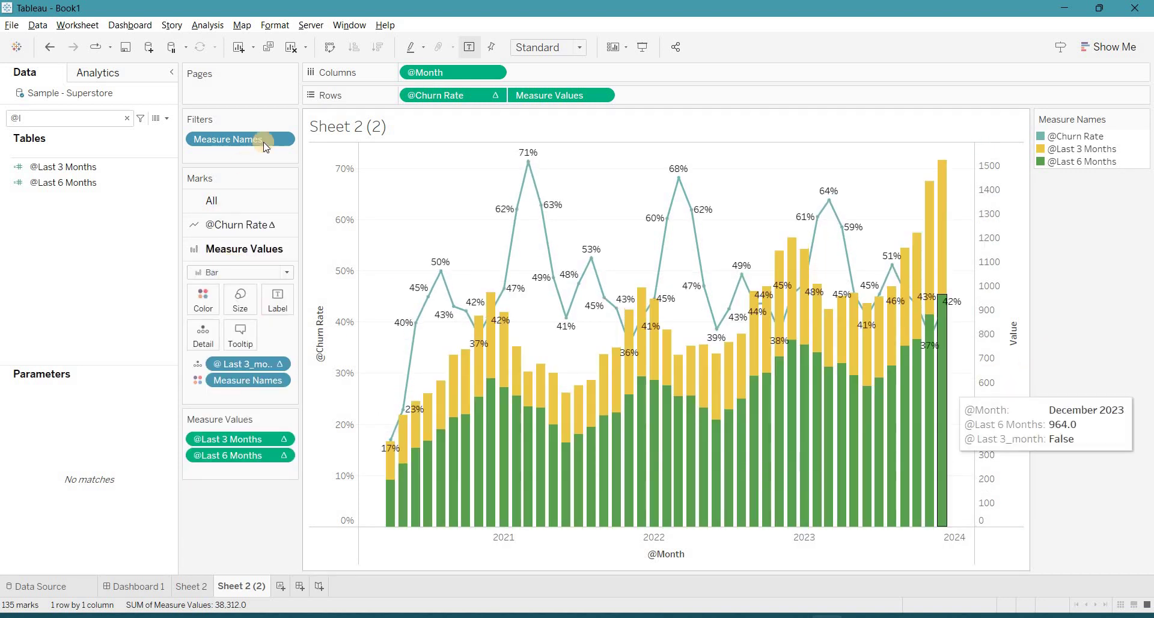
{"action": "left_click", "coordinate": [208, 24]}
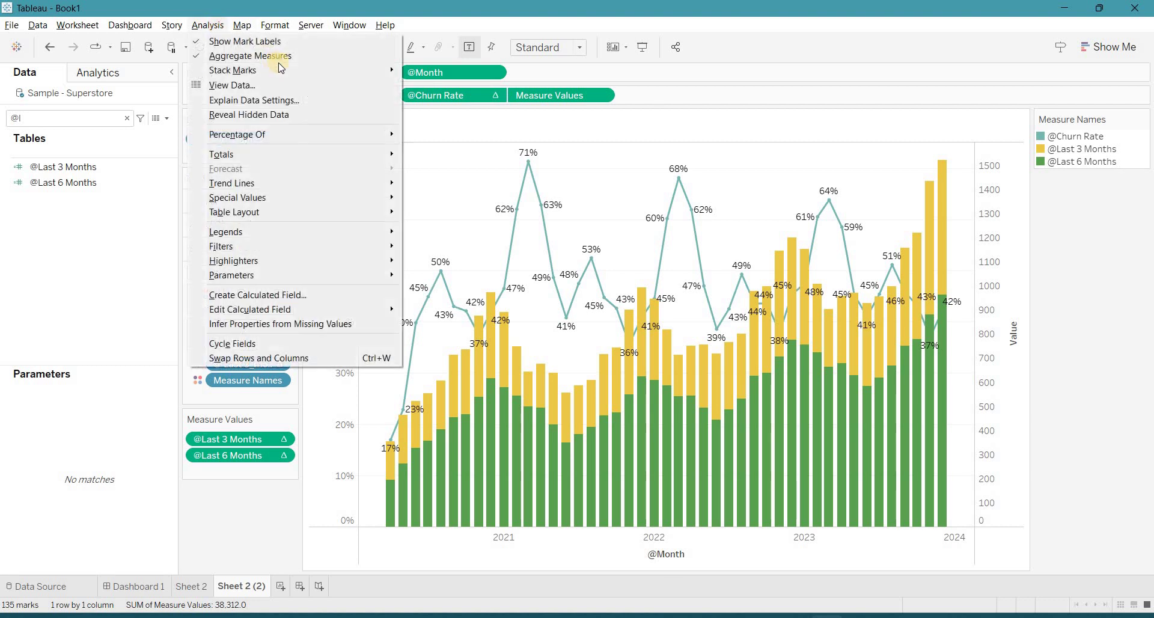
{"action": "mouse_move", "coordinate": [287, 71]}
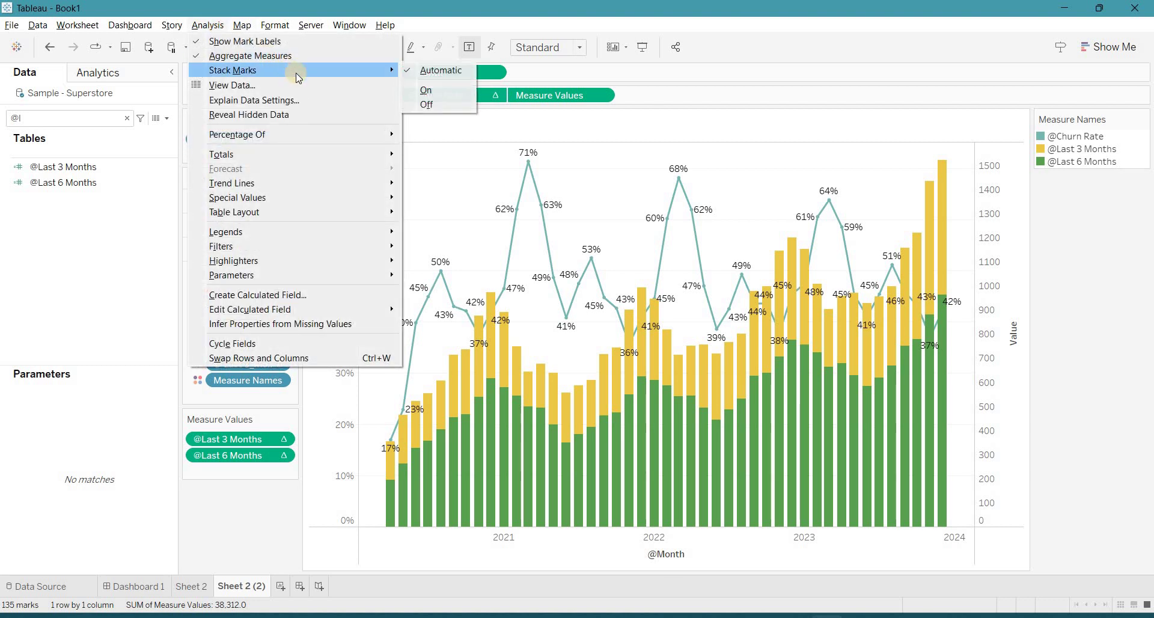
{"action": "left_click", "coordinate": [448, 101]}
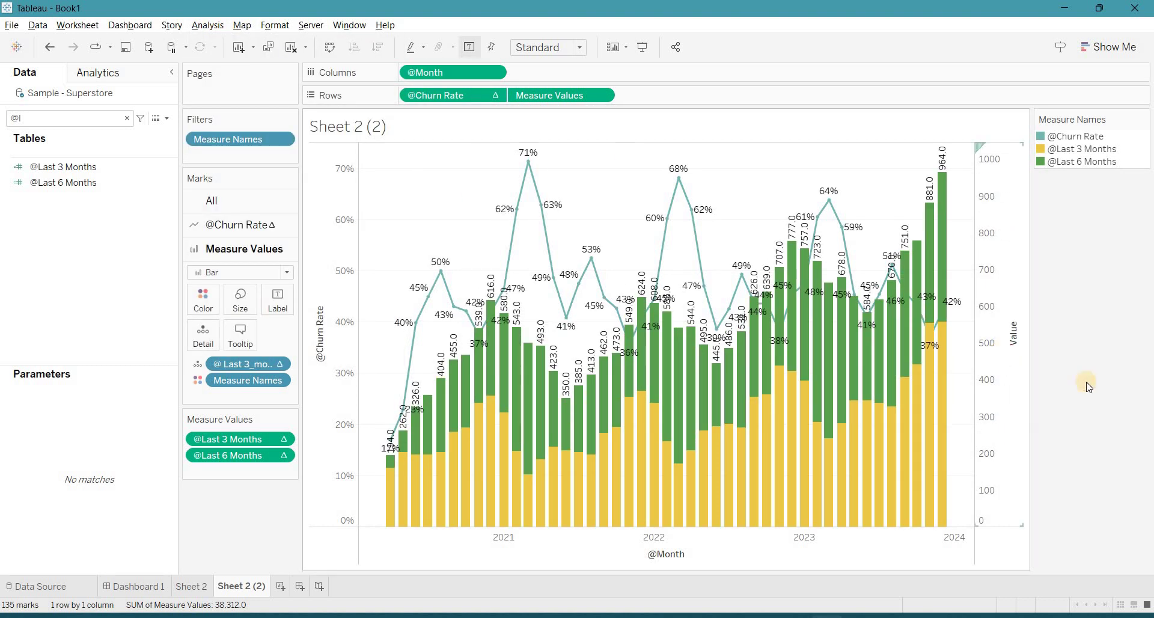
Hide the right value axis header and remove all mark labels.
{"action": "right_click", "coordinate": [1002, 350]}
{"action": "left_click", "coordinate": [1047, 487]}
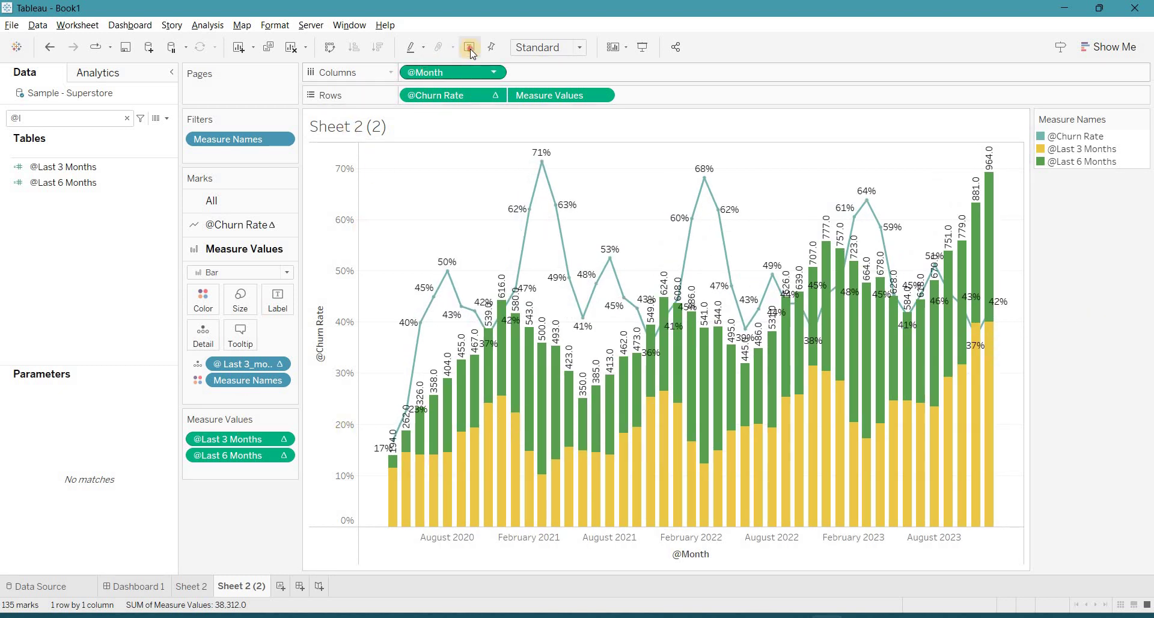
{"action": "left_click", "coordinate": [470, 47]}
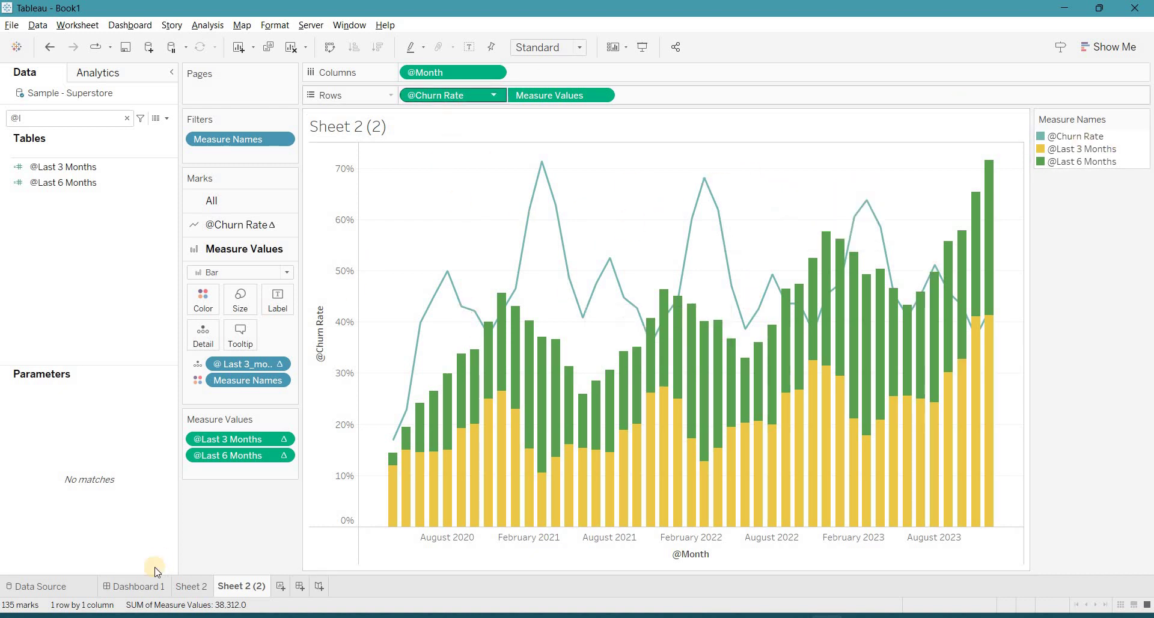
{"action": "left_click", "coordinate": [145, 587]}
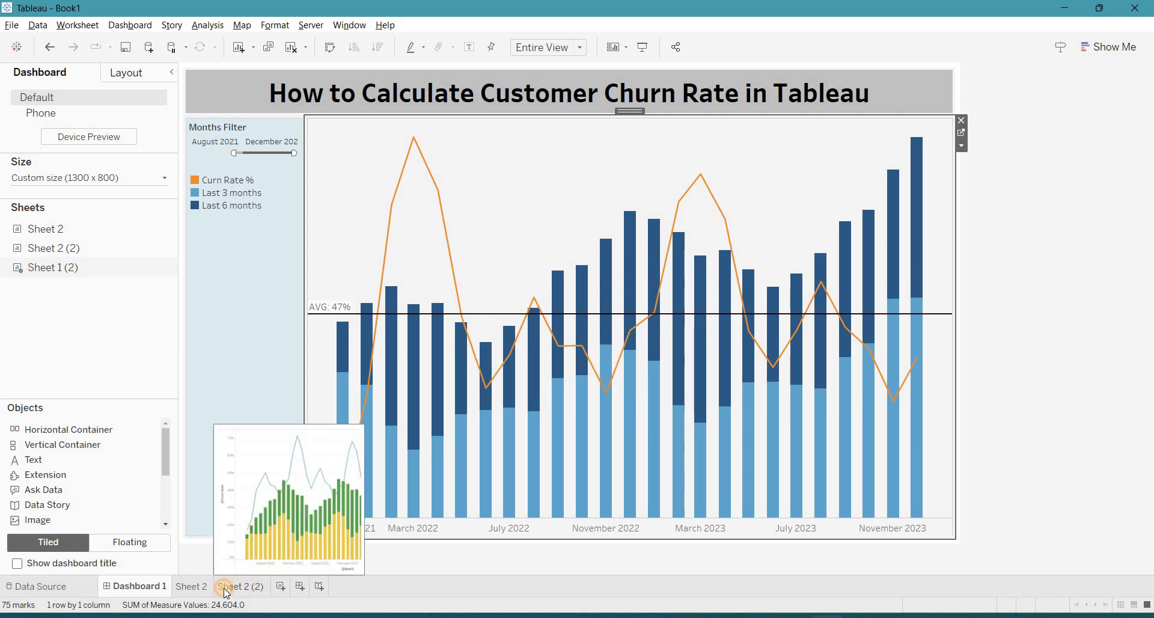
Visit Sheet 2 (2), return to Dashboard 1 and deselect the chart.
{"action": "left_click", "coordinate": [227, 589]}
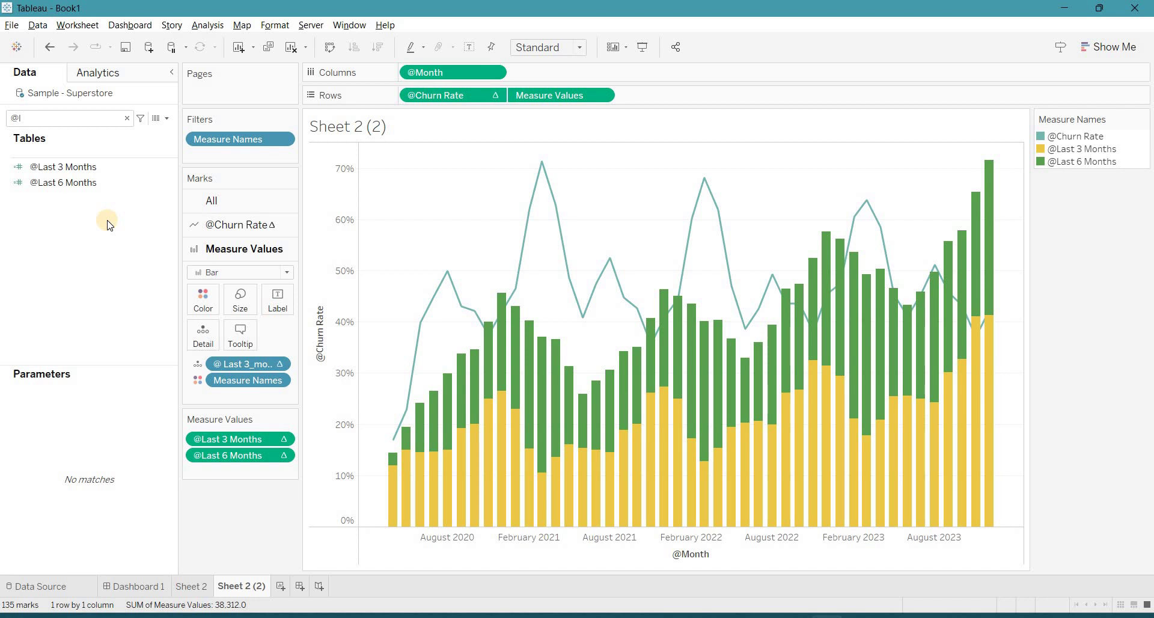
{"action": "left_click", "coordinate": [134, 586]}
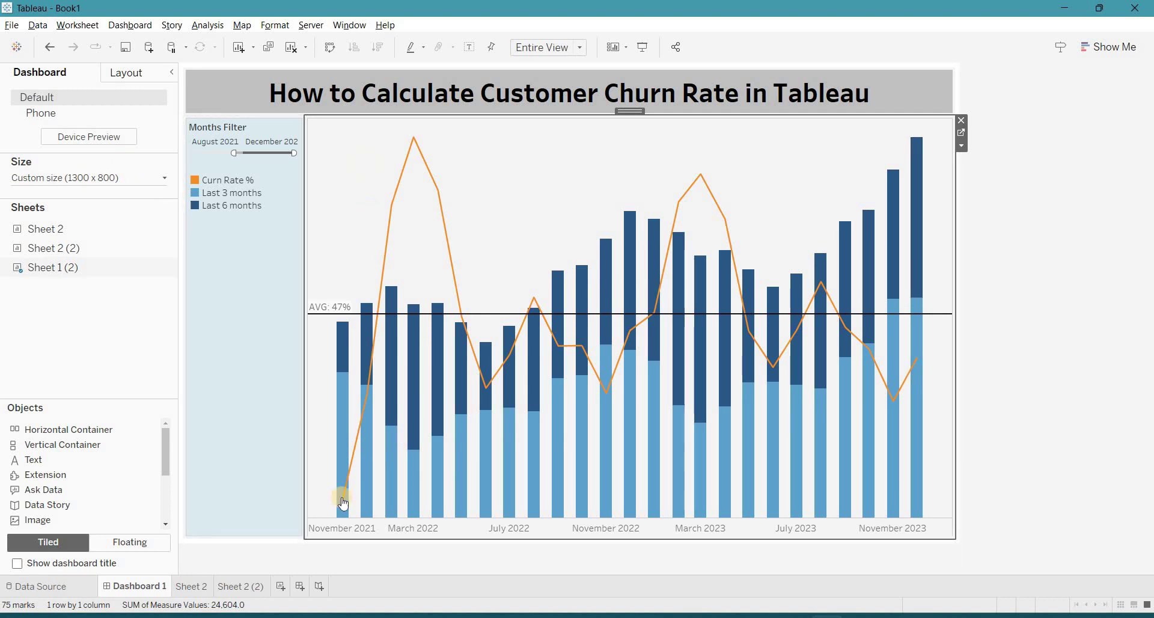
{"action": "left_click", "coordinate": [1034, 233]}
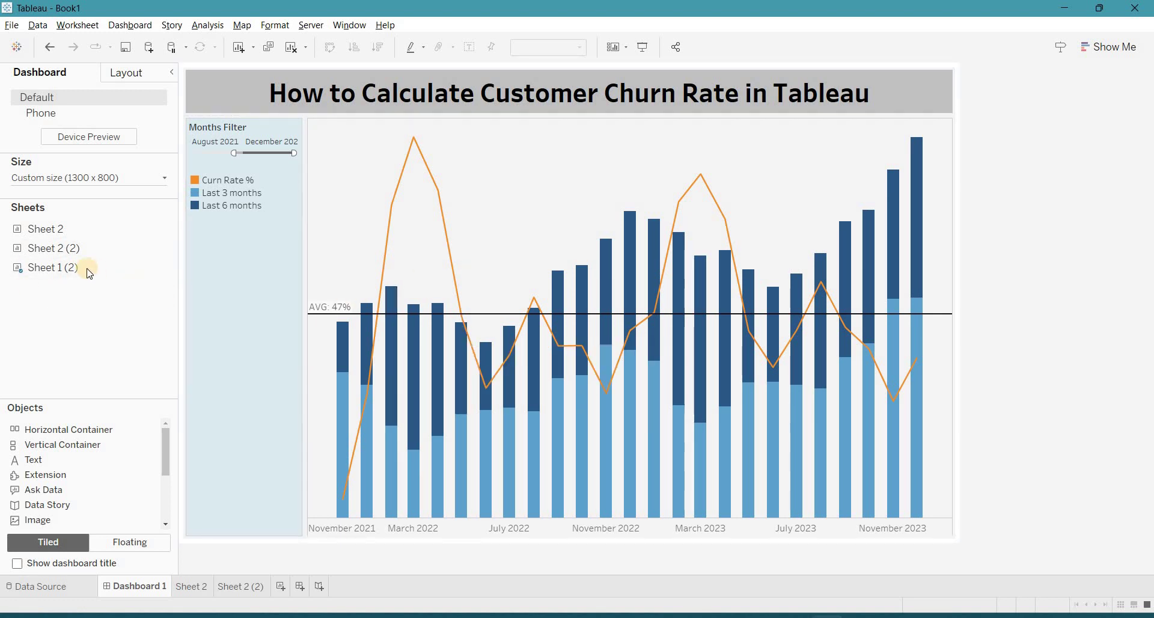
Select the filter and legend container, then move the Months Filter start to January 2020.
{"action": "mouse_move", "coordinate": [72, 249]}
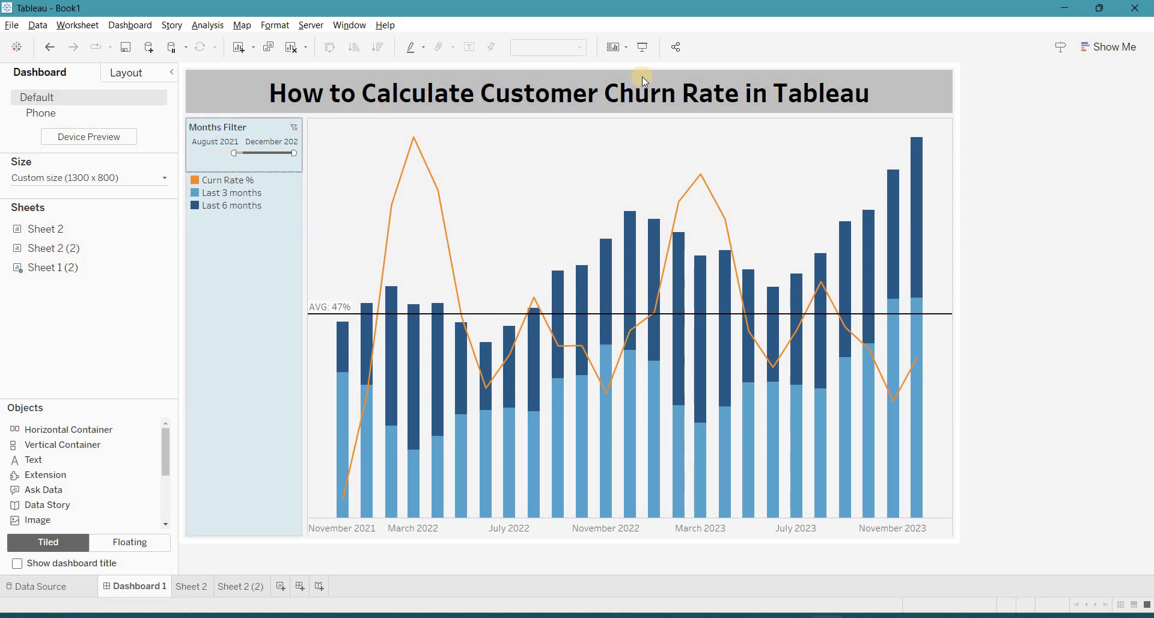
{"action": "left_click", "coordinate": [229, 295]}
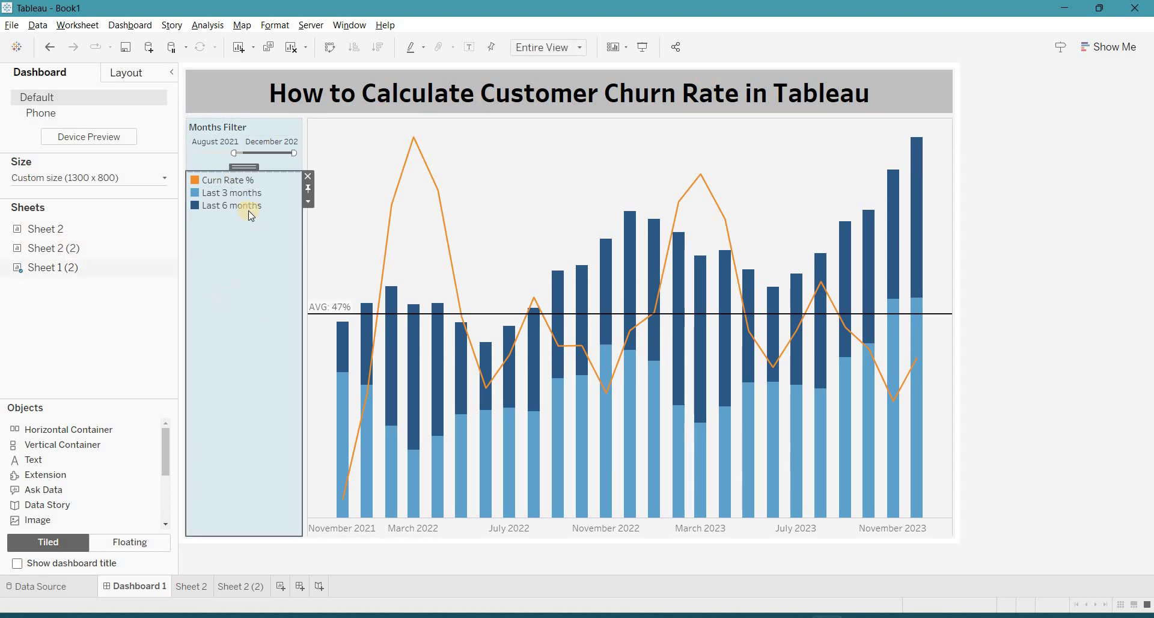
{"action": "double_click", "coordinate": [245, 168]}
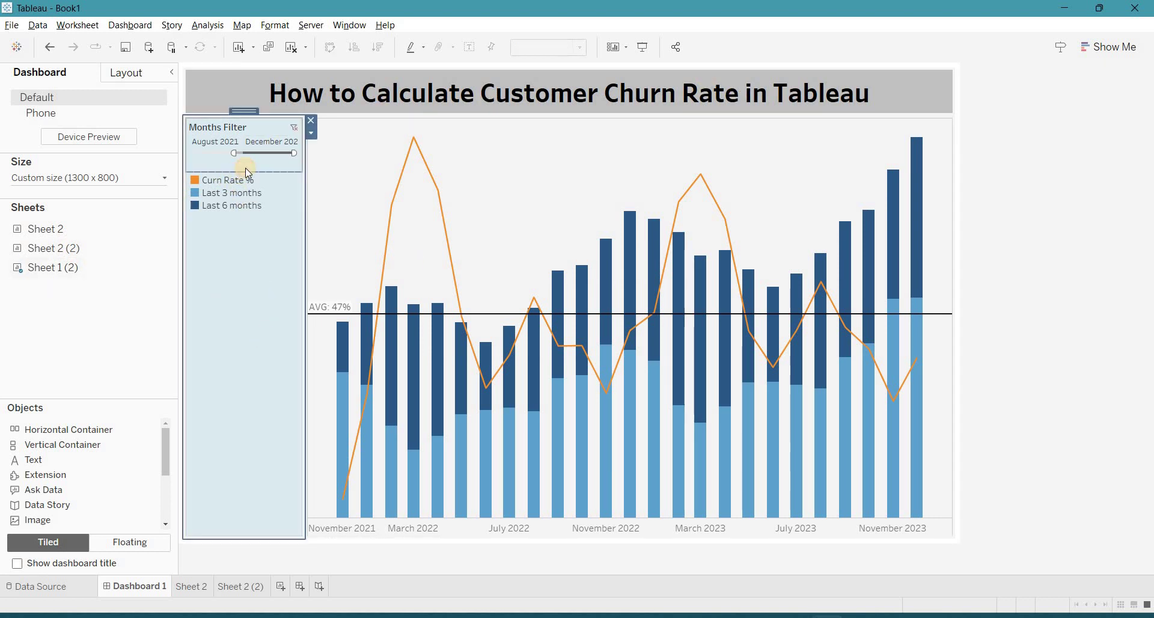
{"action": "left_click", "coordinate": [248, 252]}
{"action": "left_click_drag", "start_coordinate": [232, 153], "coordinate": [193, 152]}
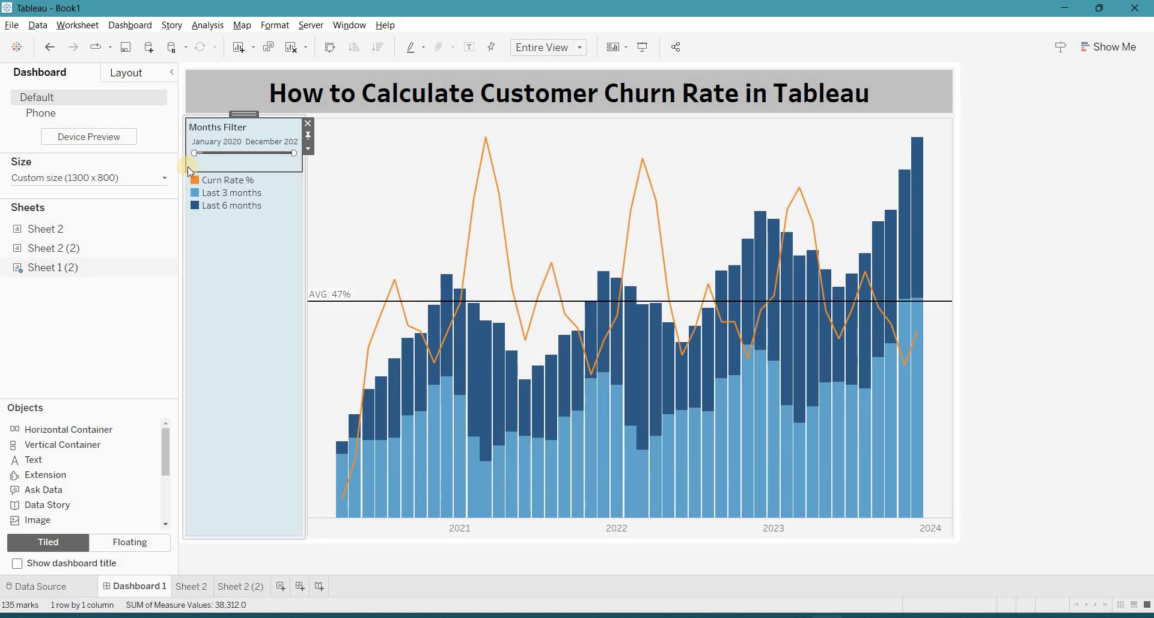